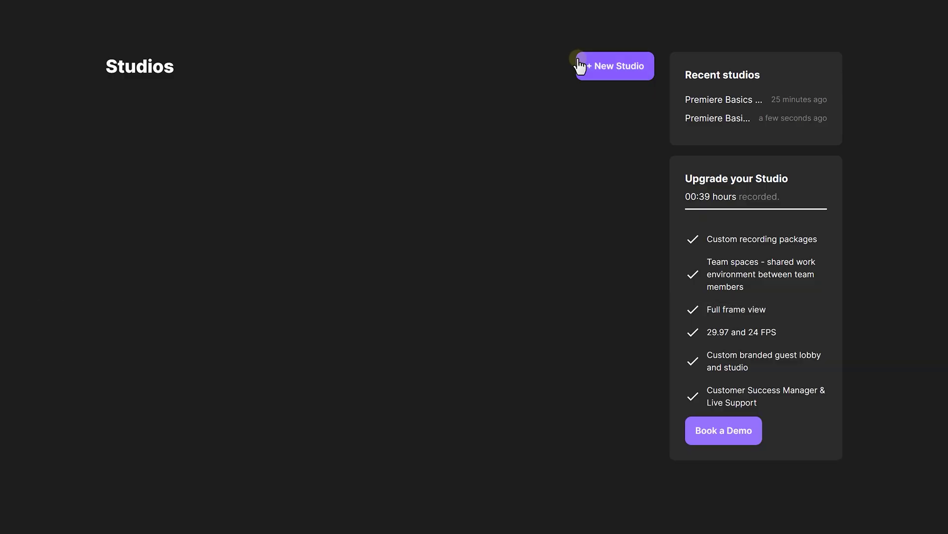
Create and enter the Premiere Basics Brainstorm audio-and-video studio, recording the call while adjusting guest volumes.
click(579, 60)
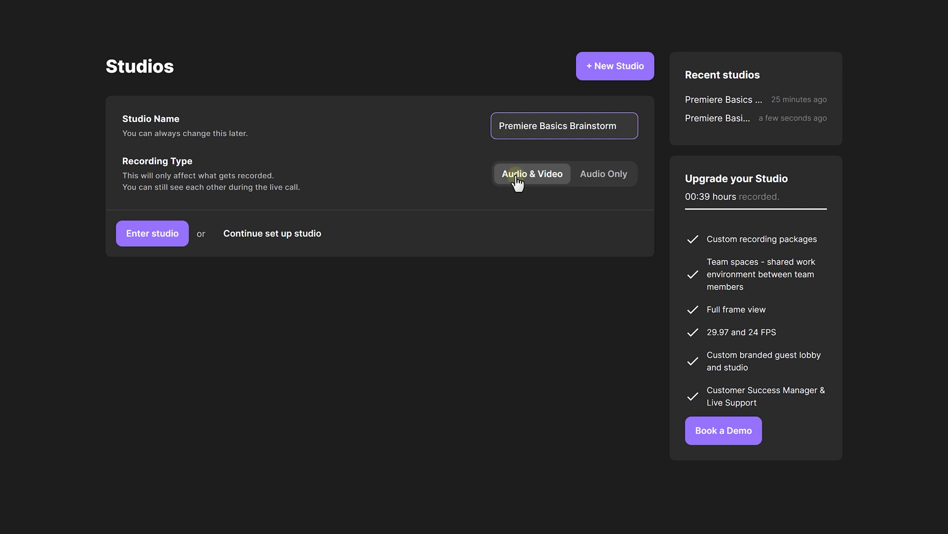
click(131, 239)
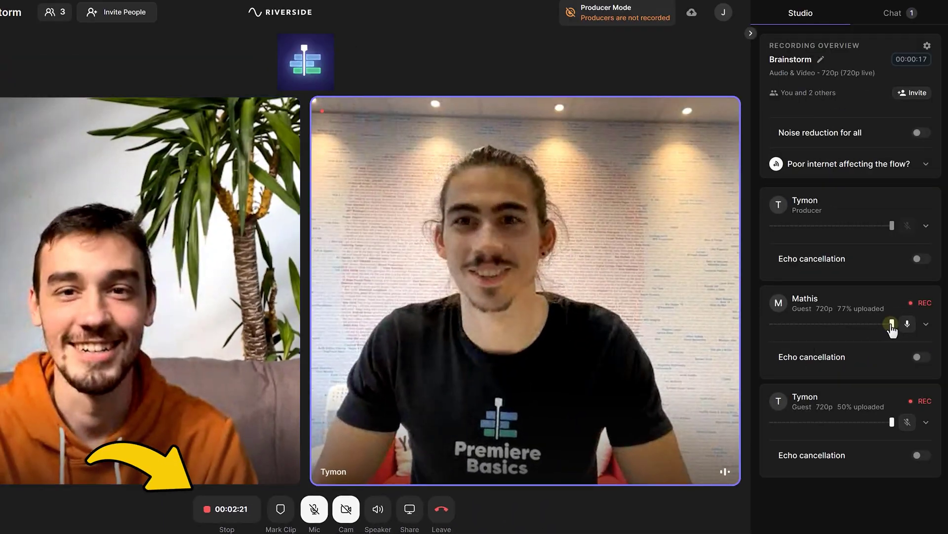
mouse_move(892, 325)
mouse_down()
mouse_move(869, 326)
mouse_move(893, 328)
mouse_up()
mouse_move(886, 421)
mouse_down()
mouse_move(845, 427)
mouse_move(892, 421)
mouse_up()
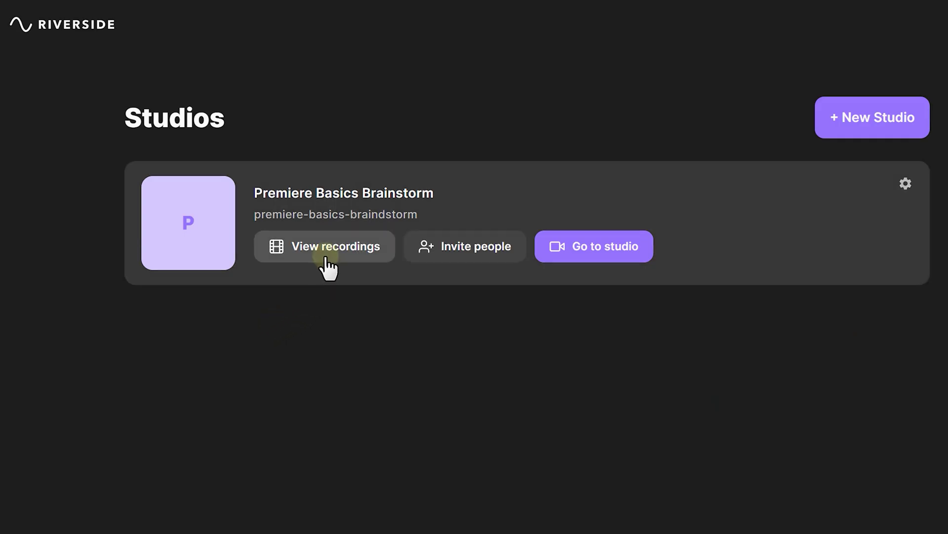
Open the studio's Brainstorm recording, check a guest track's High quality download types, then start editing.
click(327, 262)
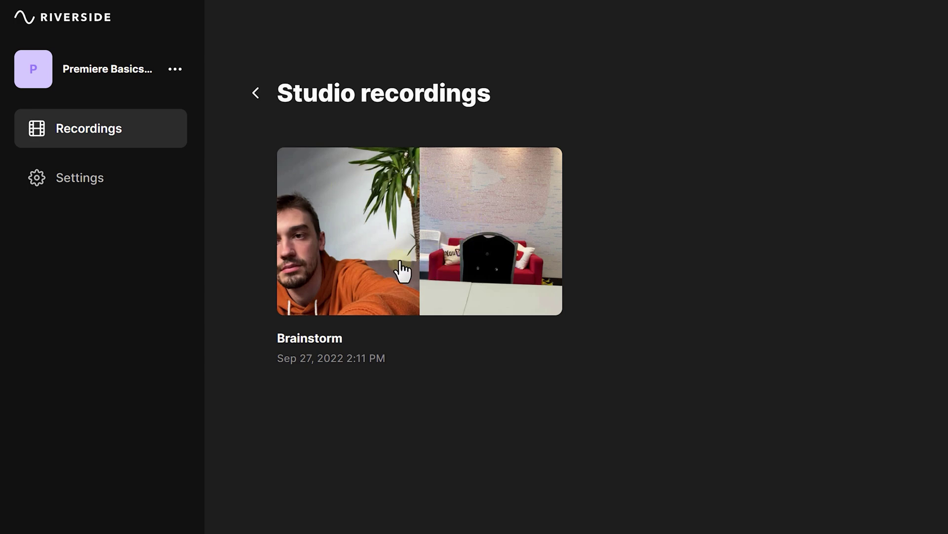
click(371, 253)
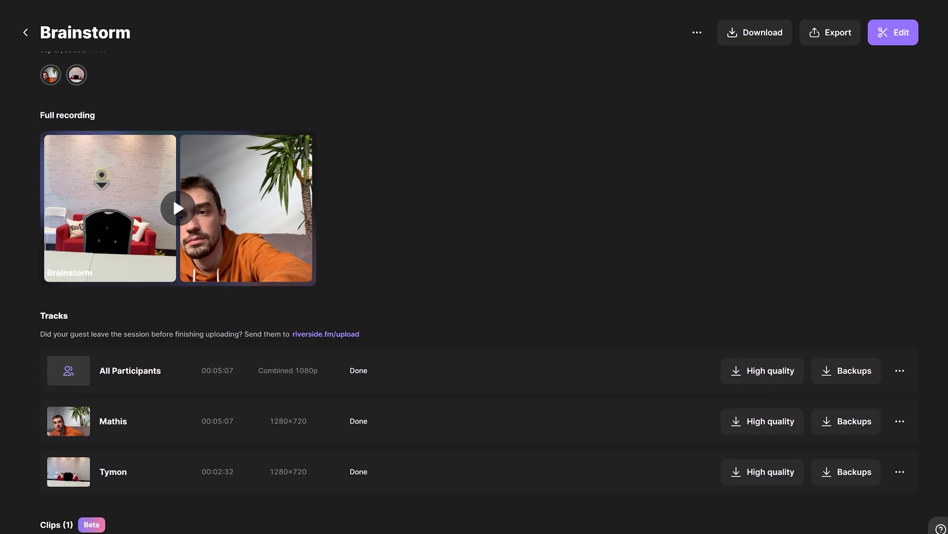
scroll(101, 187, down, 3)
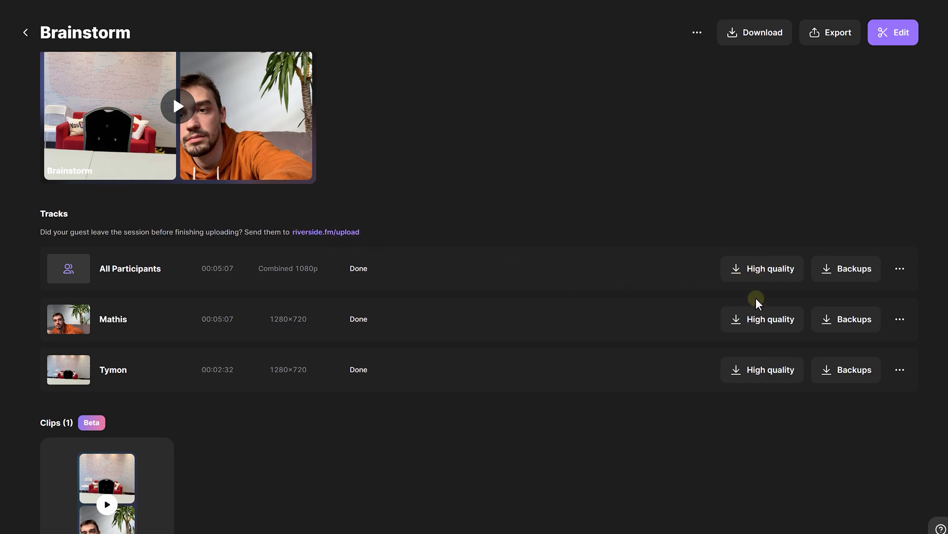
click(755, 321)
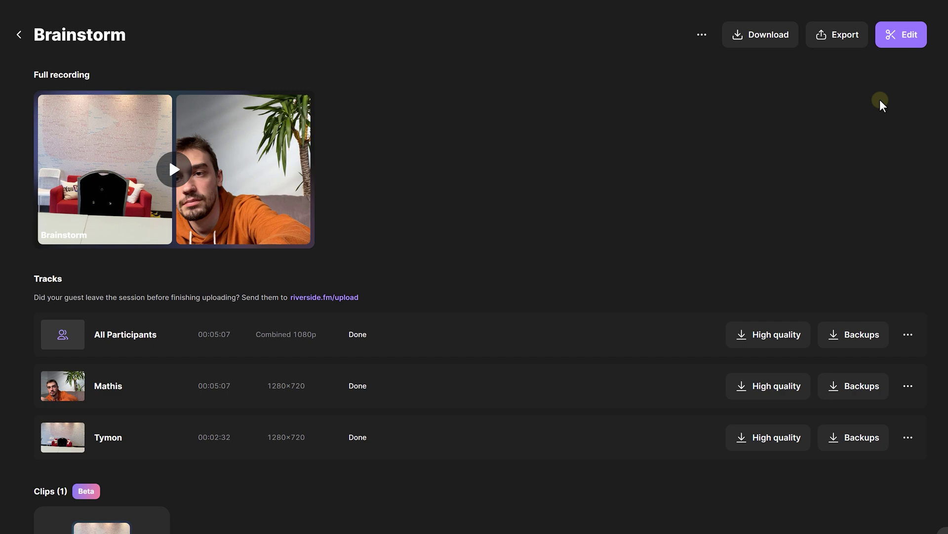
click(895, 47)
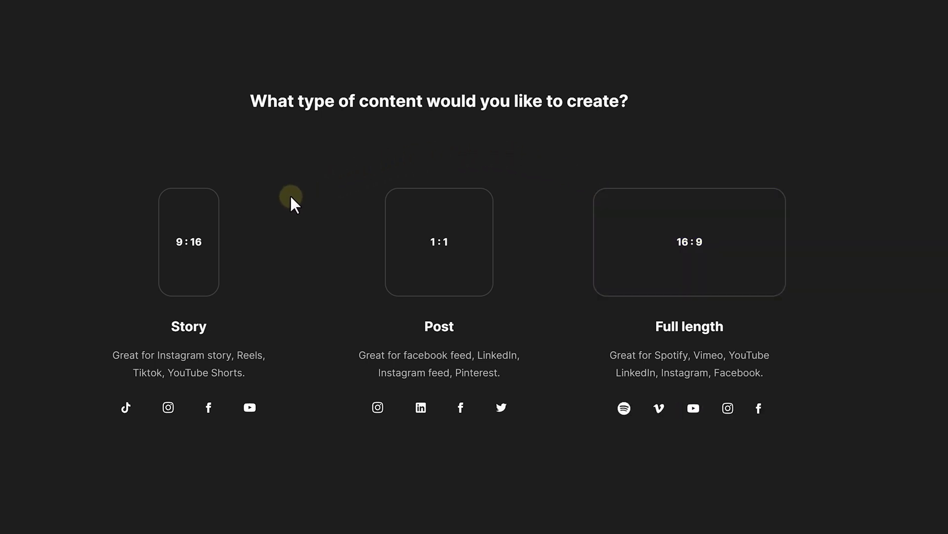
Create a Story 9:16 clip and trim its end so it lasts 00:07.690.
click(207, 254)
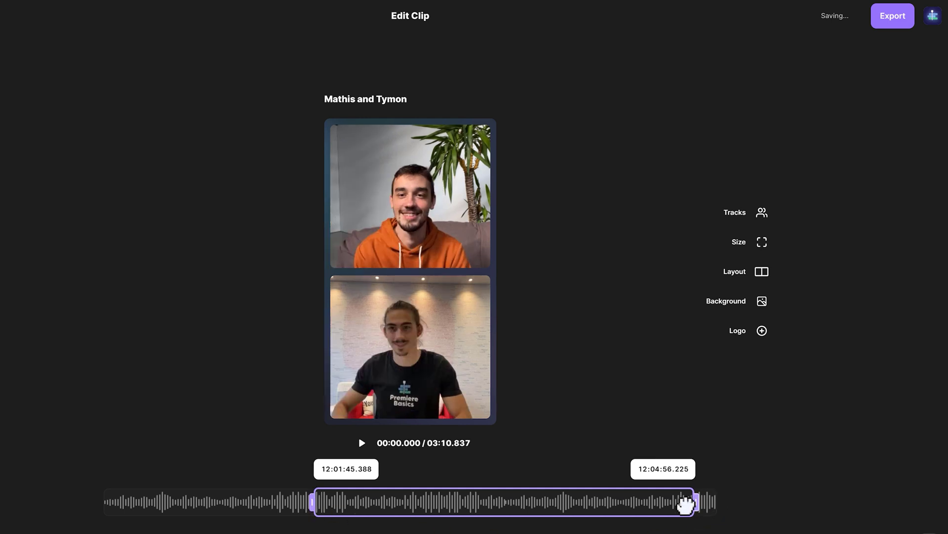
drag(673, 503, 419, 497)
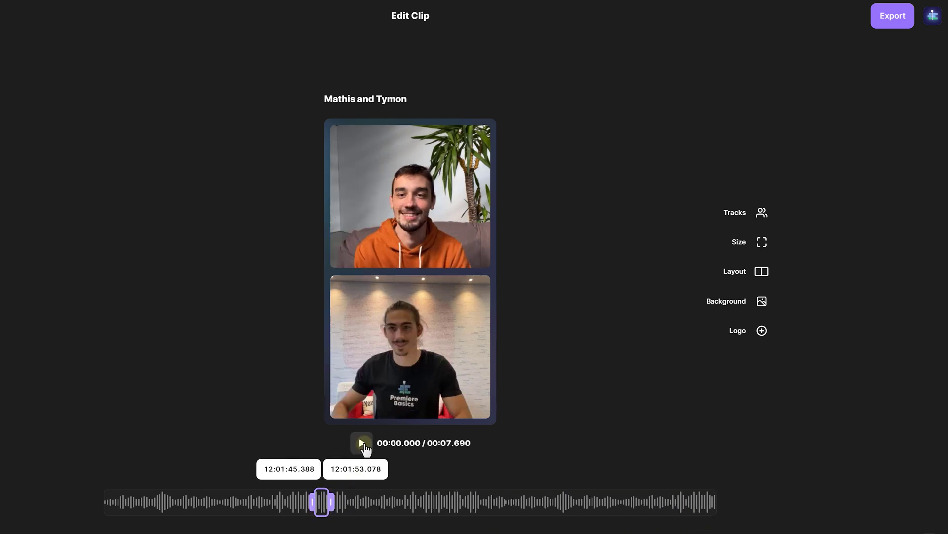
Play the trimmed preview and reorder the speaker tracks, putting the second speaker first.
click(364, 443)
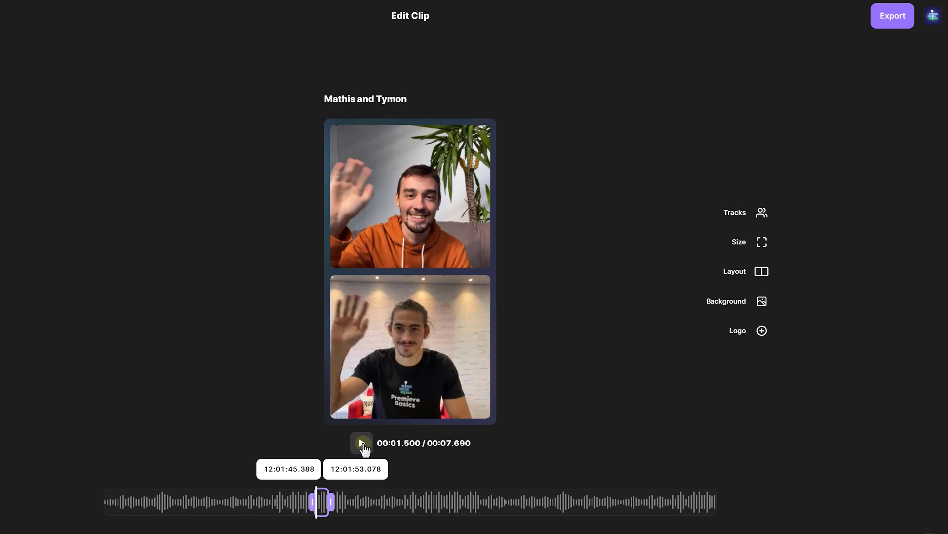
click(762, 213)
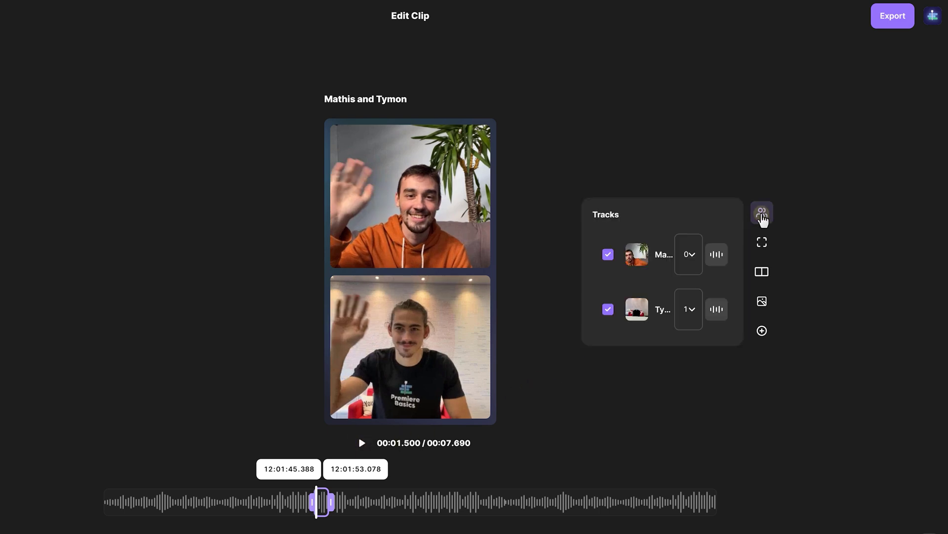
click(607, 308)
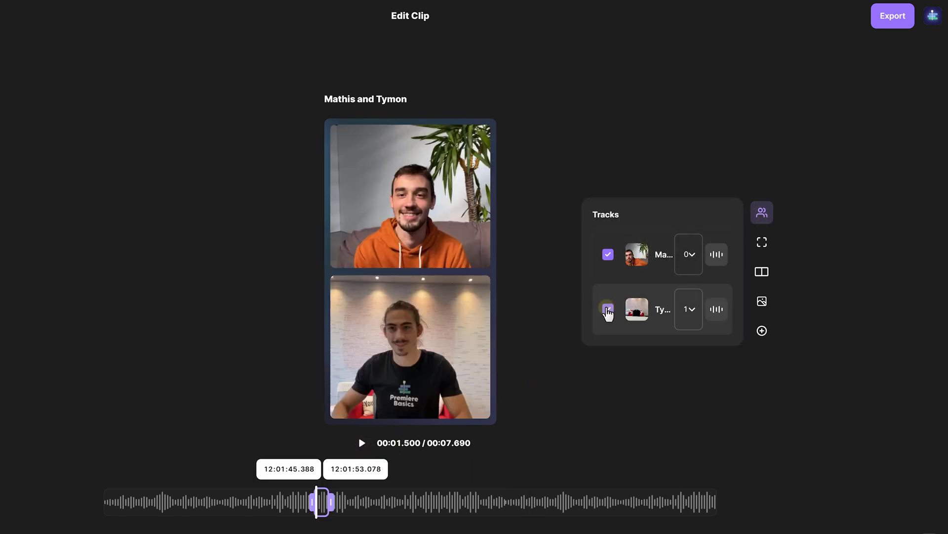
click(688, 254)
click(686, 284)
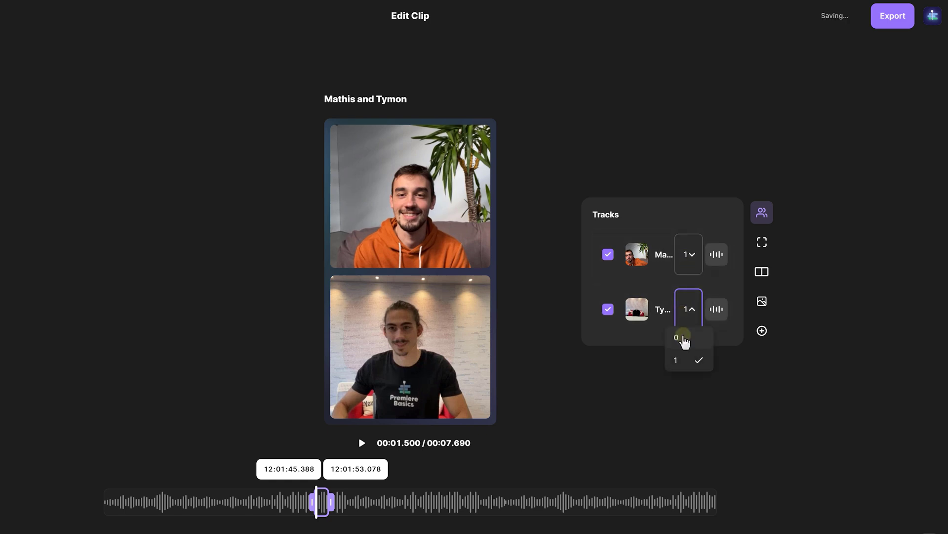
click(684, 339)
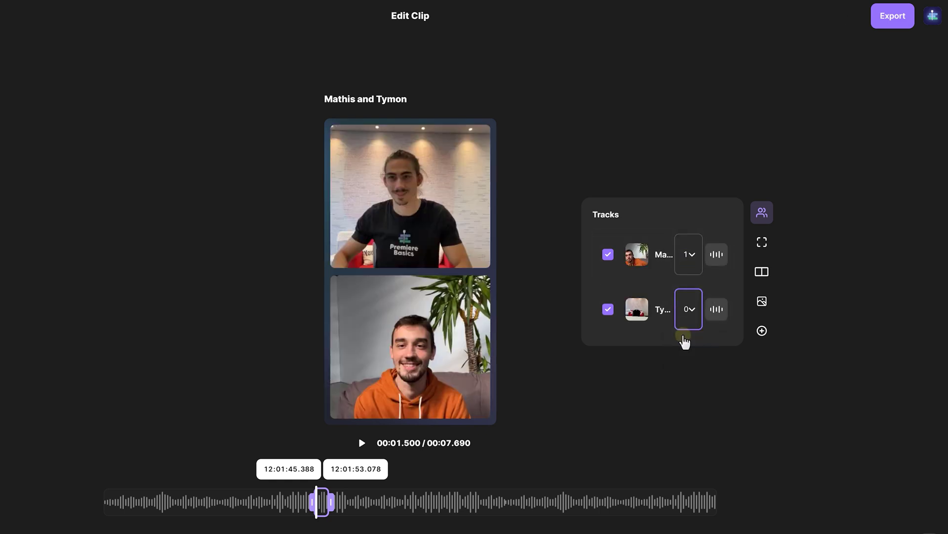
click(716, 311)
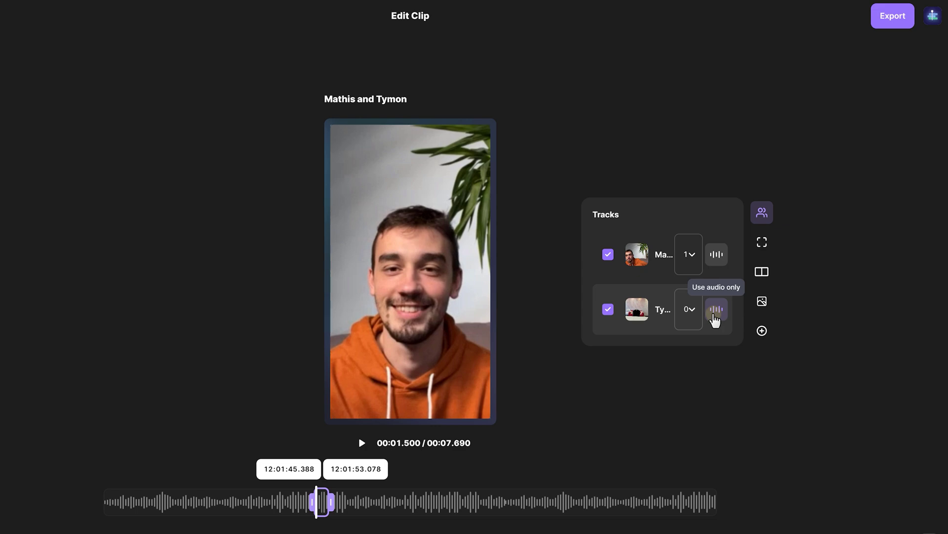
click(714, 315)
Try the grid, grid-with-gaps and AI speaker layouts, settling on the stacked grid with gaps.
click(763, 241)
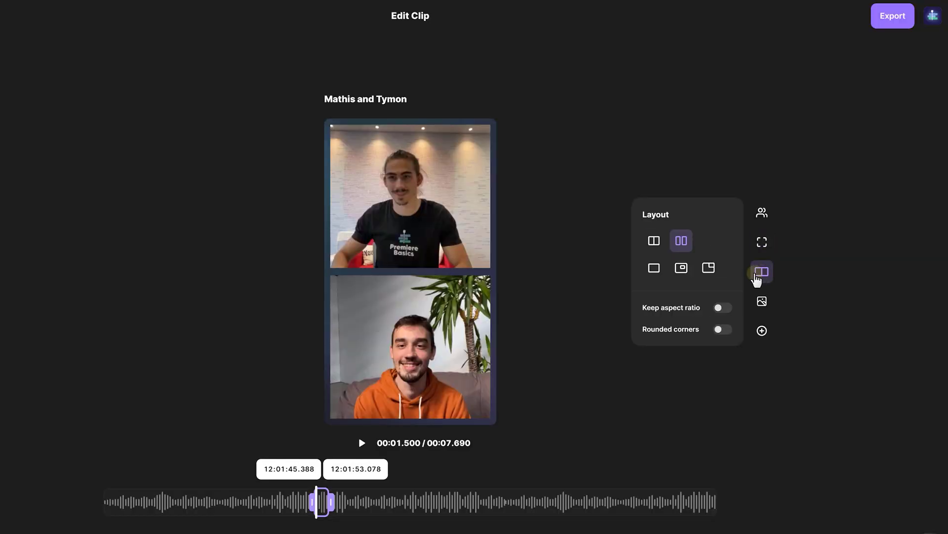
click(657, 245)
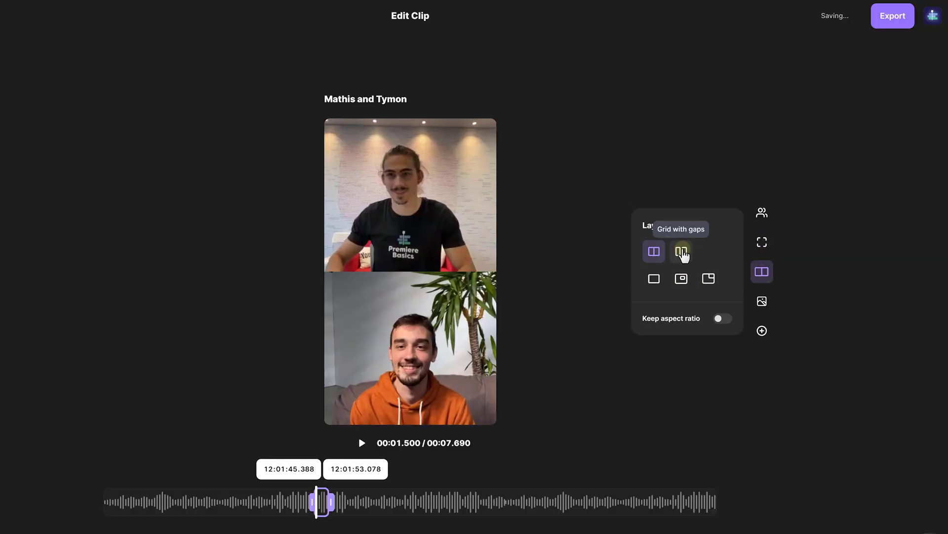
click(682, 253)
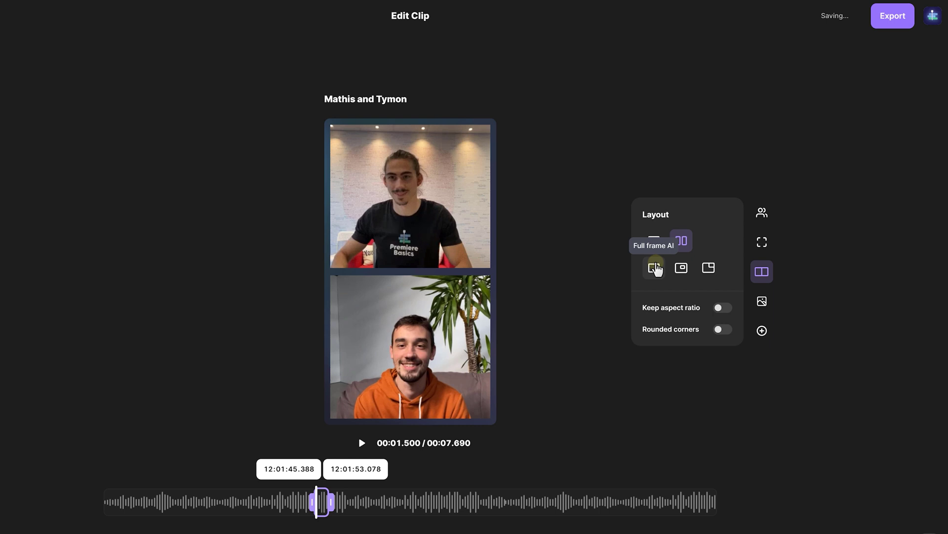
click(655, 267)
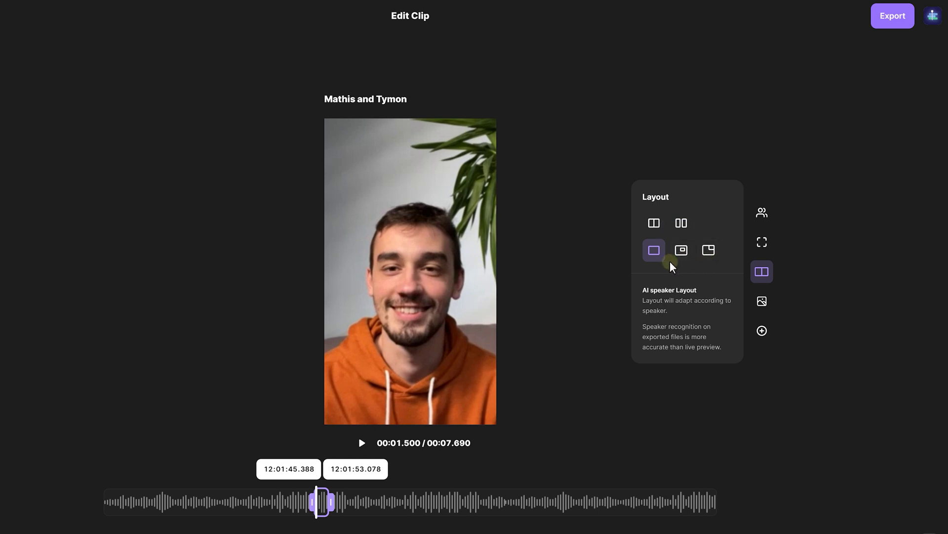
click(680, 226)
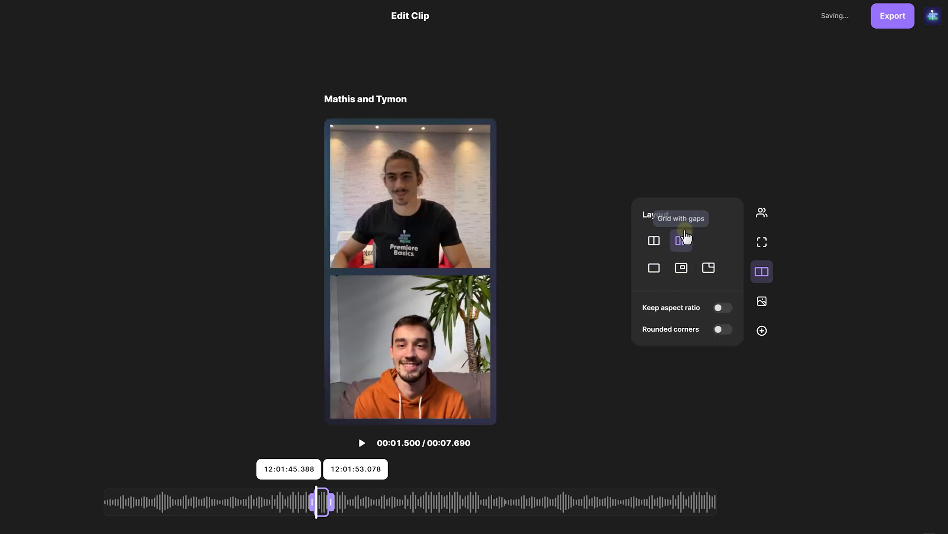
Apply the purple-yellow gradient background, move the logo top-right, and bring up Export Options.
click(762, 299)
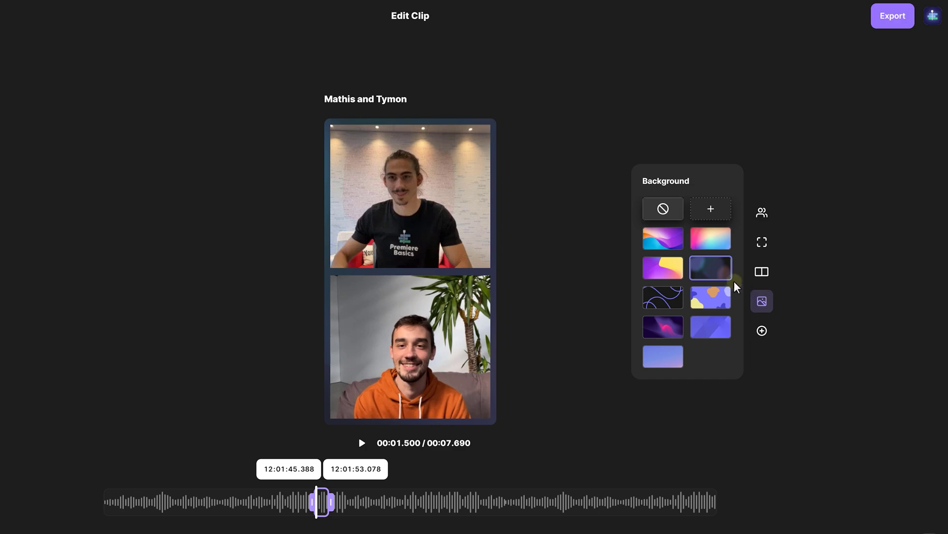
click(710, 239)
click(671, 268)
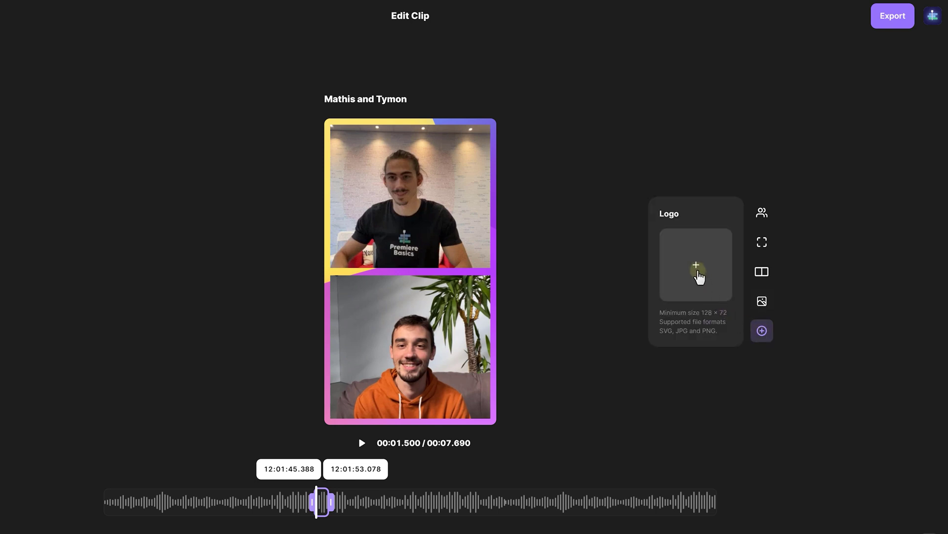
drag(439, 159, 486, 130)
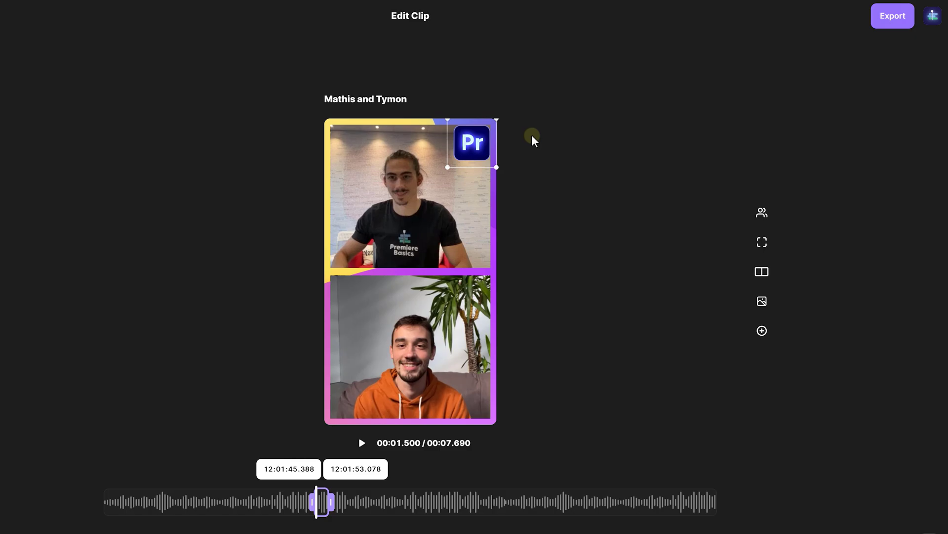
click(893, 15)
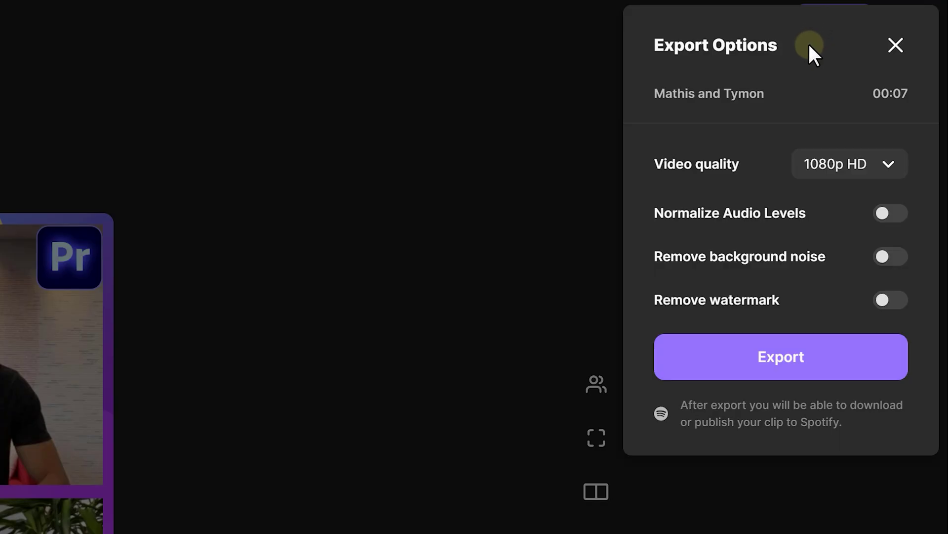
Export the clip at 2160p 4K with normalized audio and background noise removed.
click(878, 163)
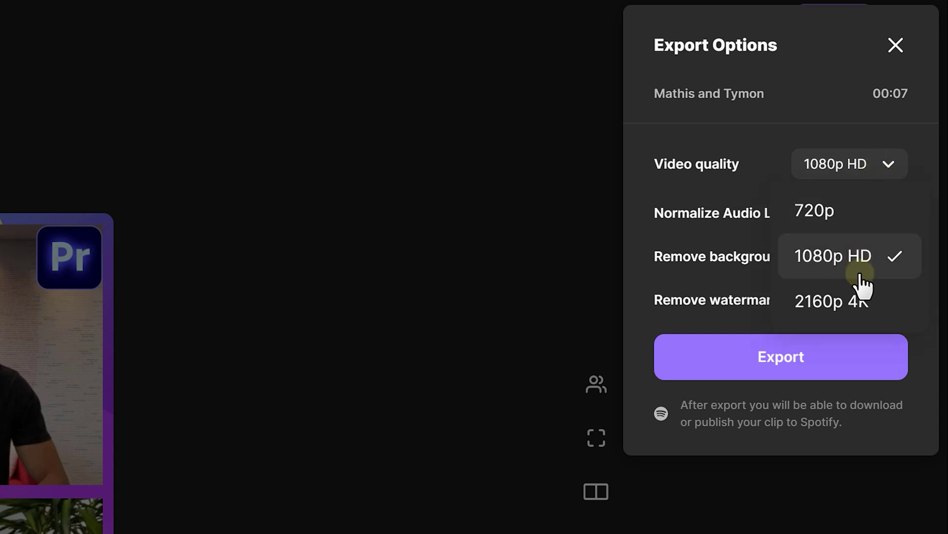
click(862, 314)
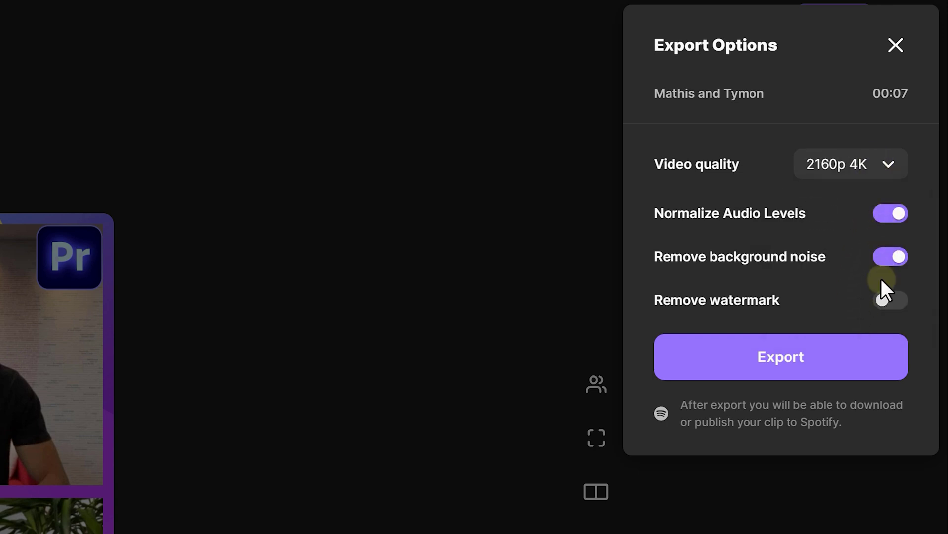
click(806, 357)
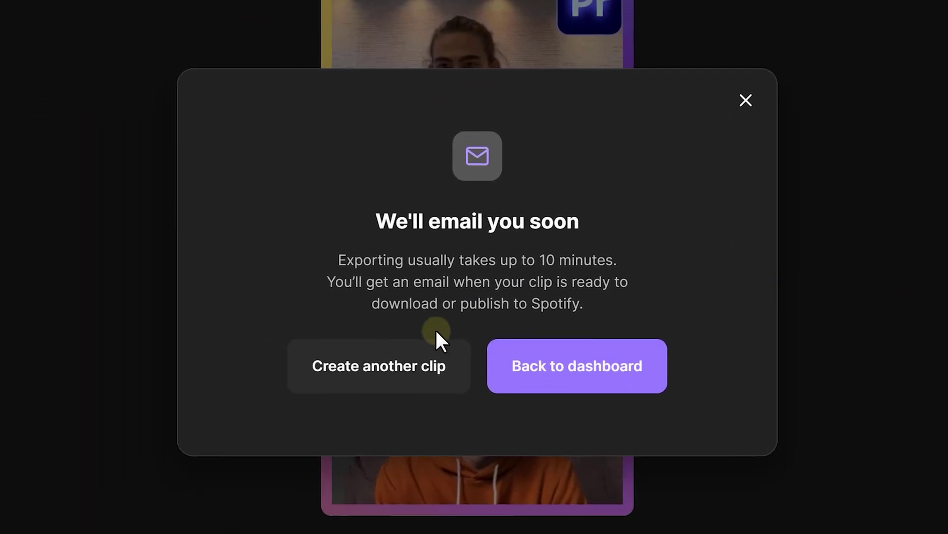
Back on the dashboard, open the exported two-speaker clip and play it to check it.
click(568, 368)
scroll(472, 390, down, 7)
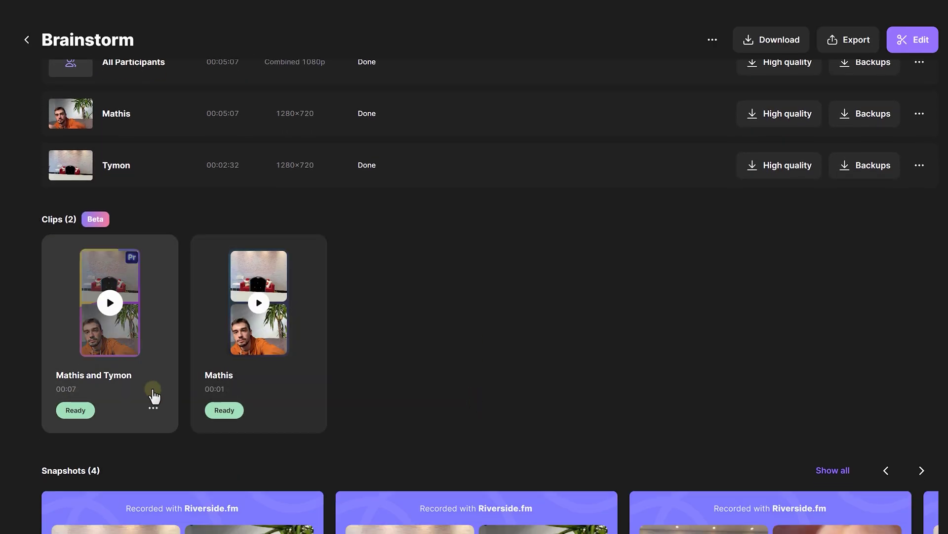
click(153, 409)
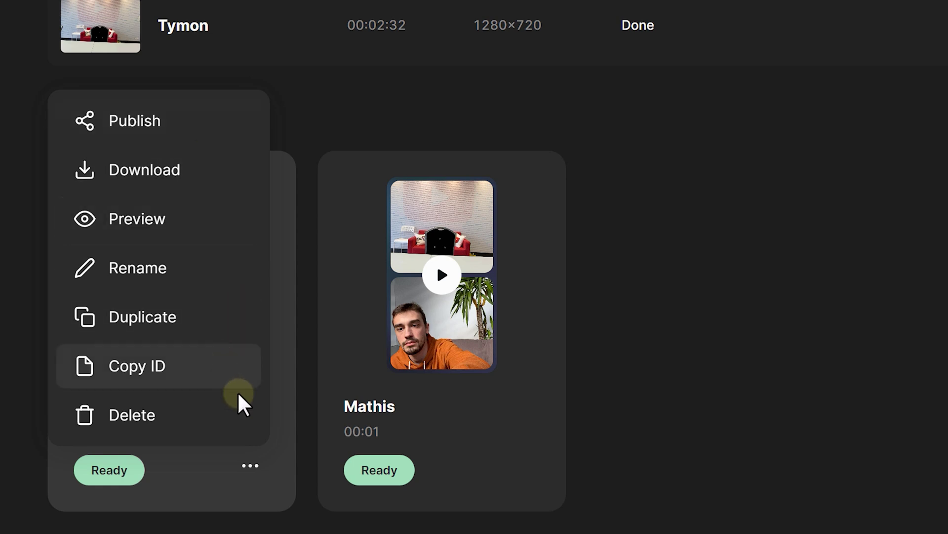
click(235, 466)
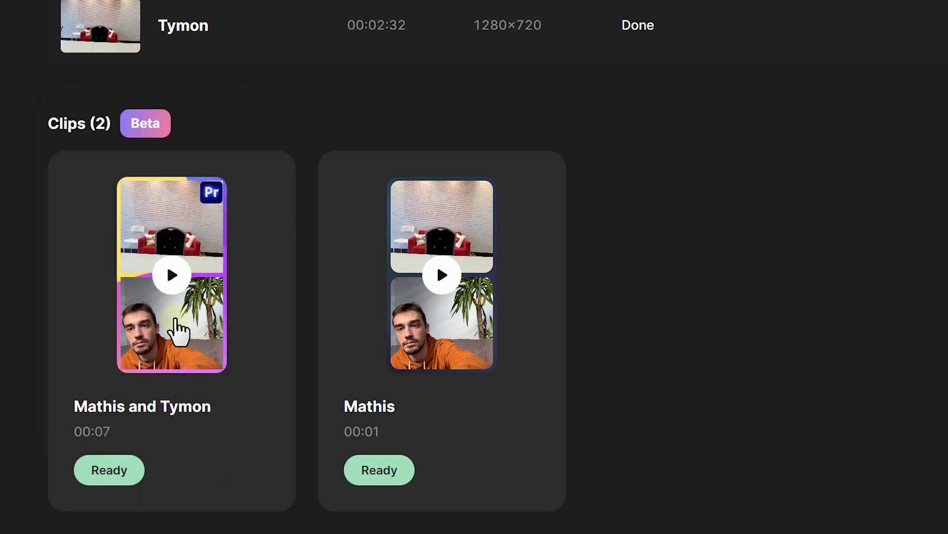
click(175, 320)
click(473, 287)
click(472, 280)
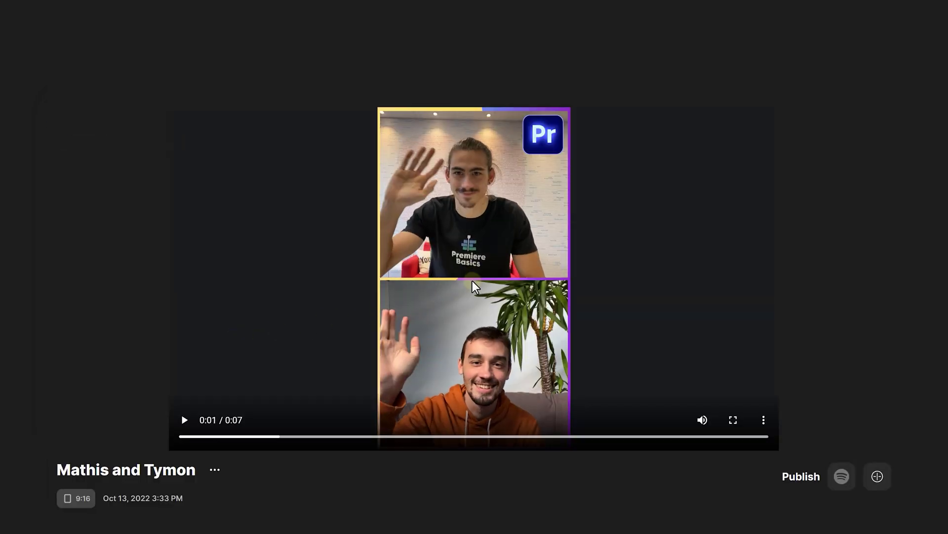
click(221, 470)
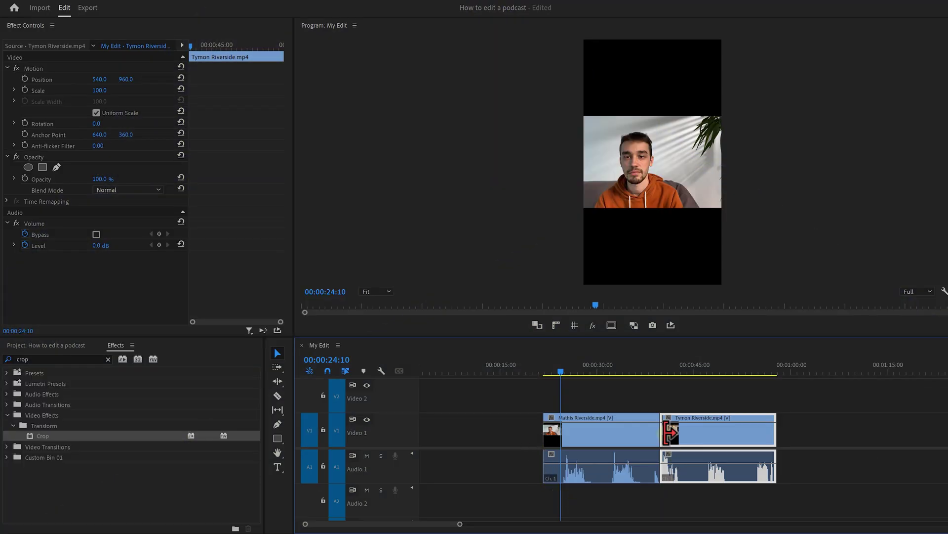
Stack the black-shirt speaker's clip on V2 above the orange-hoodie speaker's clip.
drag(562, 377, 746, 387)
drag(716, 430, 610, 440)
click(584, 370)
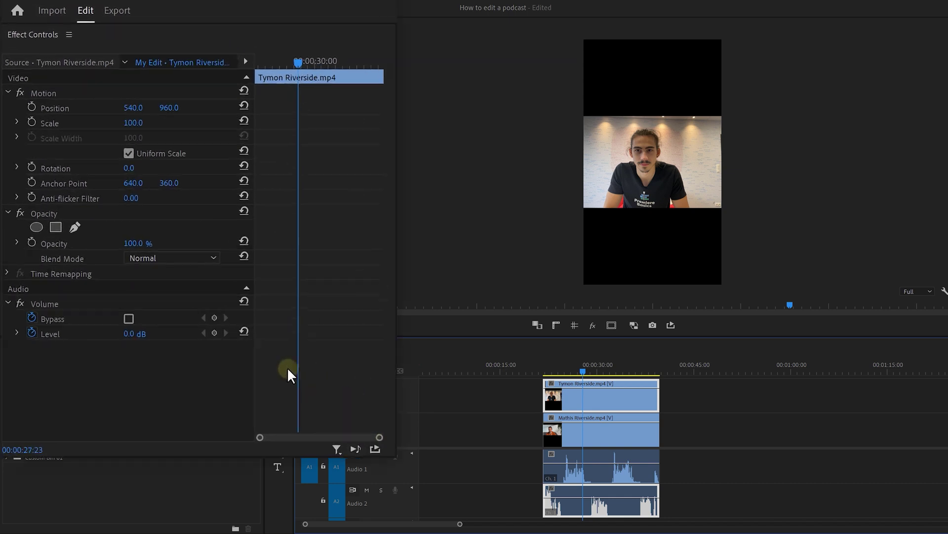
Put the black-shirt speaker in the upper half and orange-hoodie in the lower (Y 562/1432), adding the animated background.
drag(125, 79, 163, 79)
click(607, 430)
drag(197, 126, 141, 131)
click(607, 396)
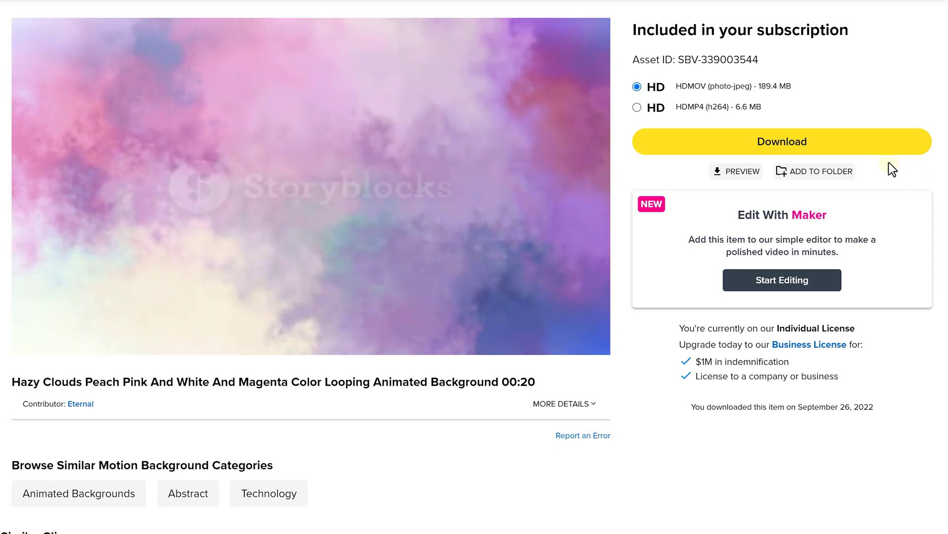
drag(95, 358, 695, 397)
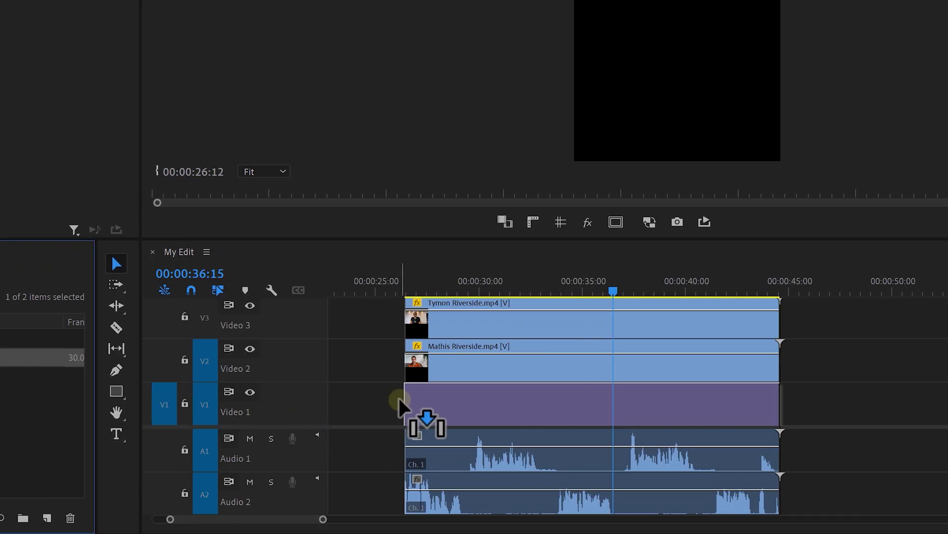
Drop the animated background beneath both speakers and apply Crop to frame each speaker smaller.
drag(399, 397, 399, 397)
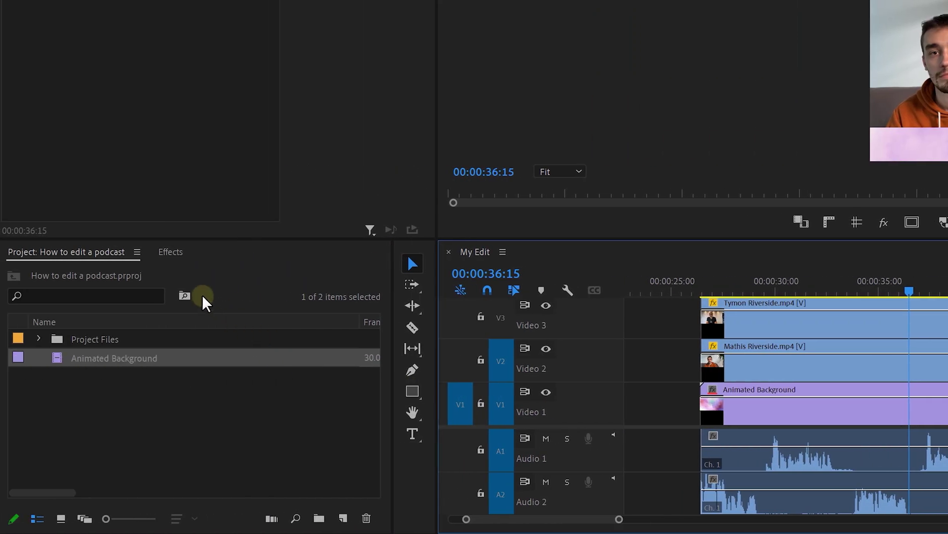
click(171, 252)
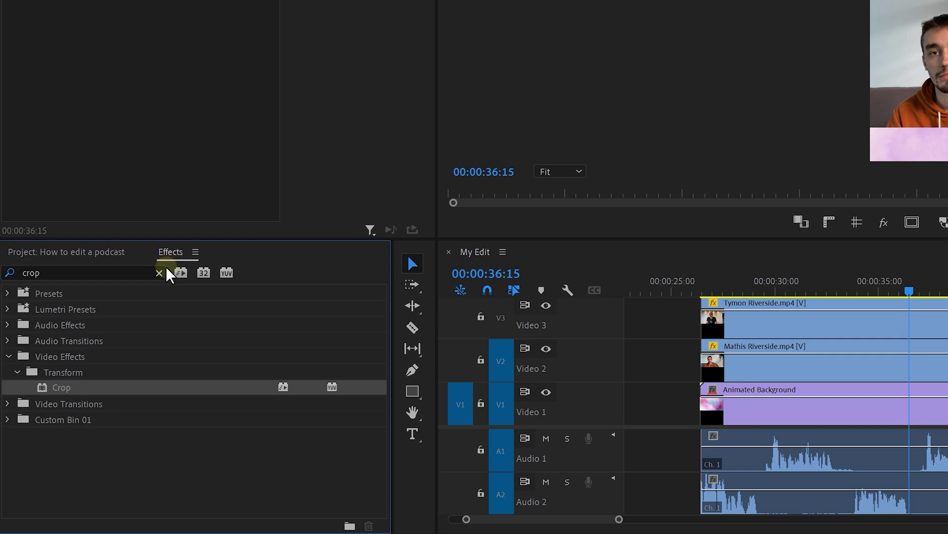
drag(74, 391, 771, 370)
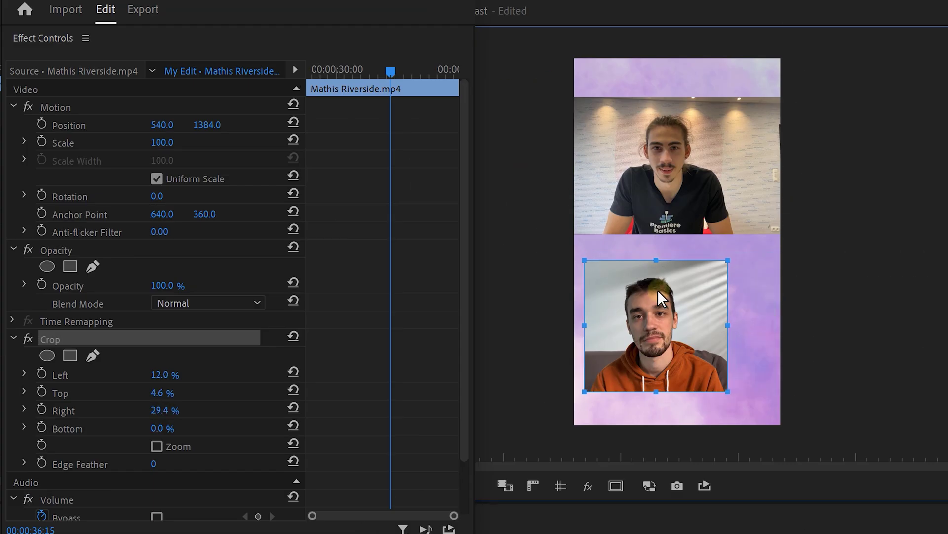
click(224, 340)
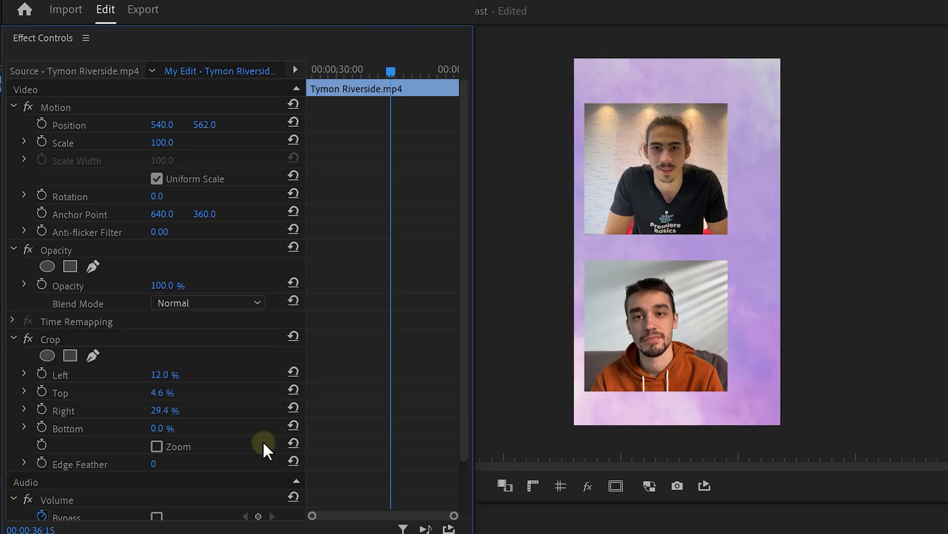
click(655, 129)
click(662, 163)
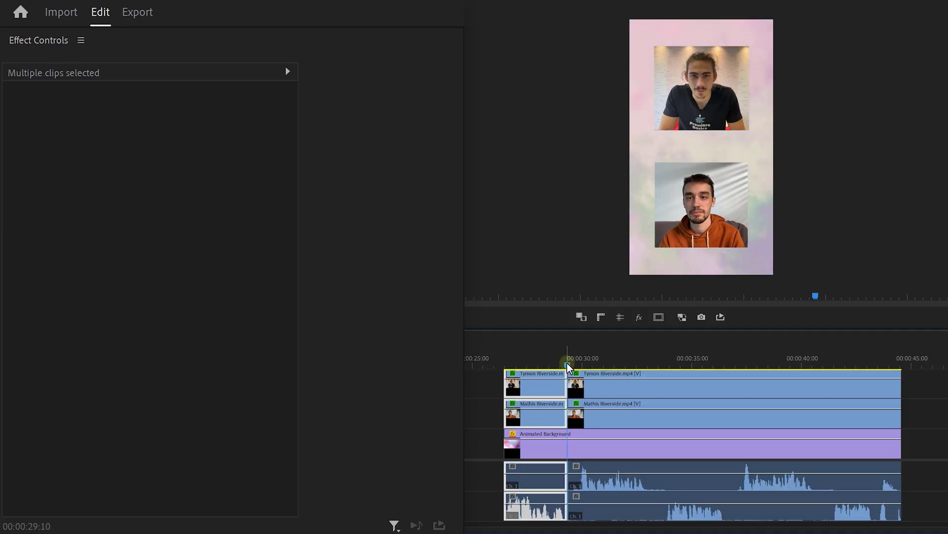
Split both speaker tracks with Ctrl+K at three playhead positions.
click(656, 365)
key(ctrl+k)
click(732, 363)
key(ctrl+k)
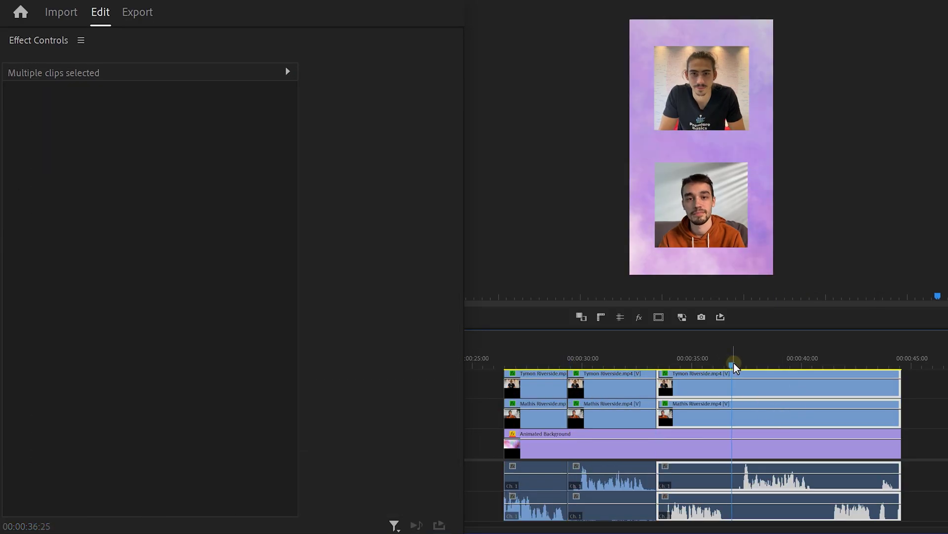
click(795, 360)
click(824, 362)
key(ctrl+k)
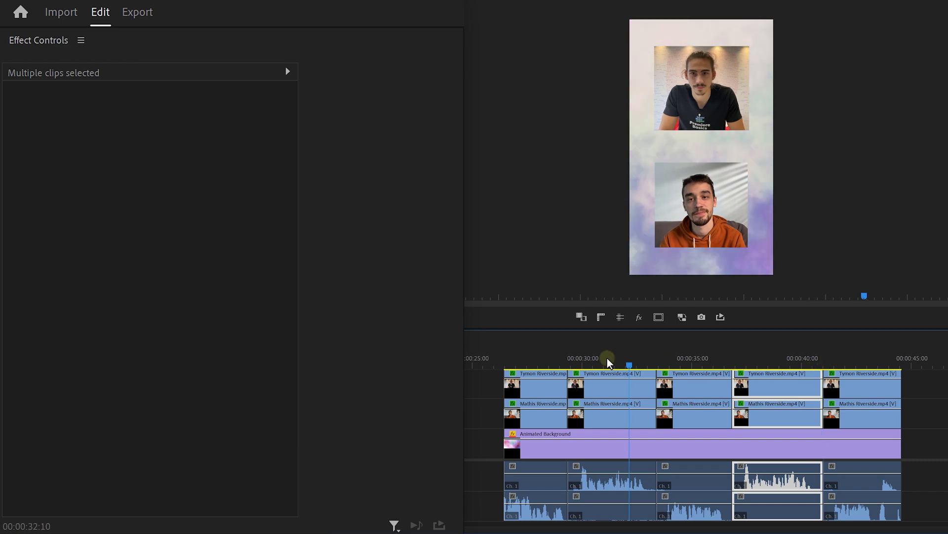
Keyframe the first upper-speaker section's Scale from 96.1 to 114.8 with ease out and ease in.
click(535, 364)
click(547, 387)
drag(373, 73, 328, 73)
click(39, 142)
drag(228, 138, 349, 128)
right_click(310, 144)
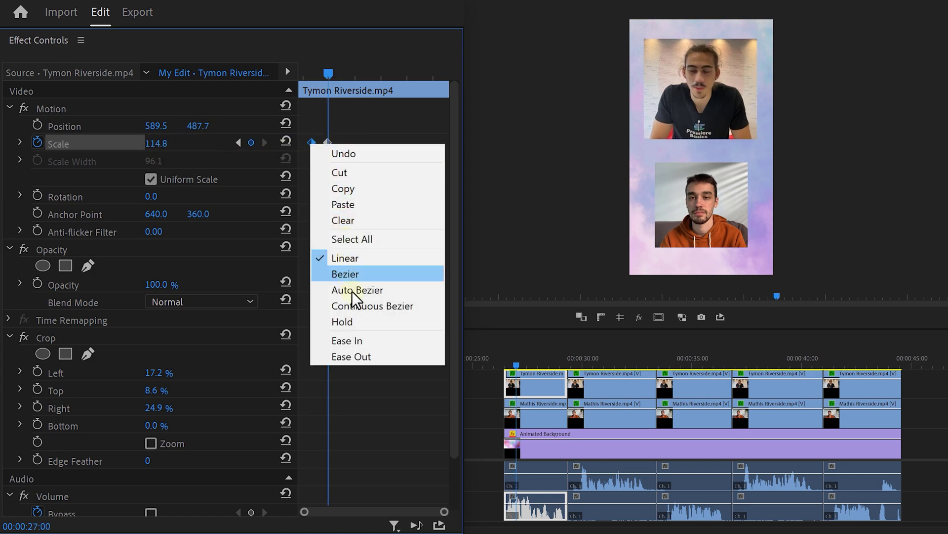
click(346, 357)
right_click(311, 142)
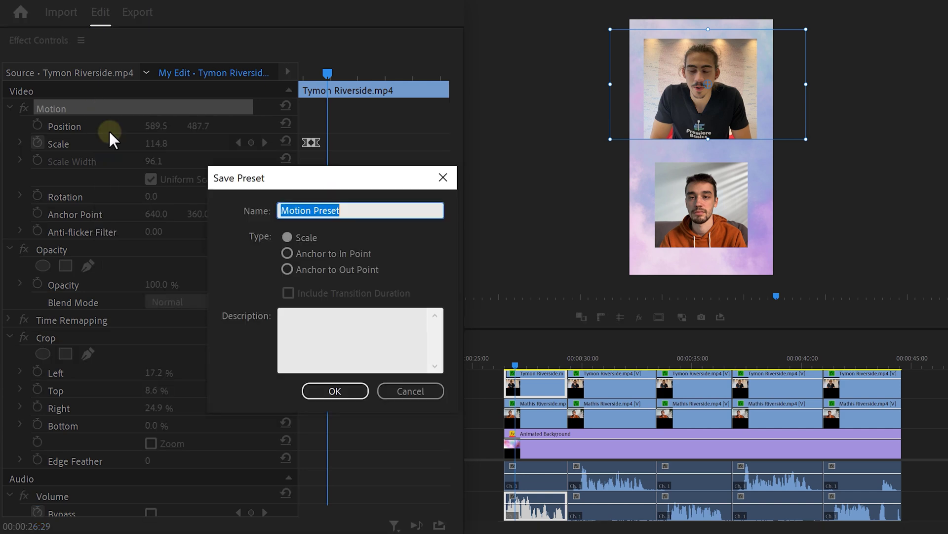
Save the zoom as a preset named 'Person', anchored to the clip's start.
click(286, 253)
triple_click(321, 210)
text(Person 1 -in)
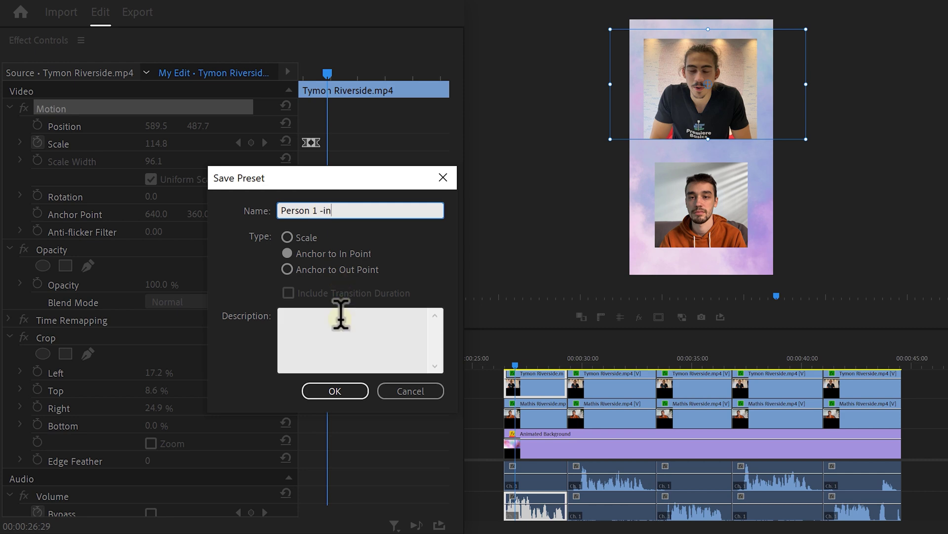
click(325, 393)
Move later in the clip and save the Motion settings as preset 'Person 1 -Out'.
drag(316, 136, 303, 148)
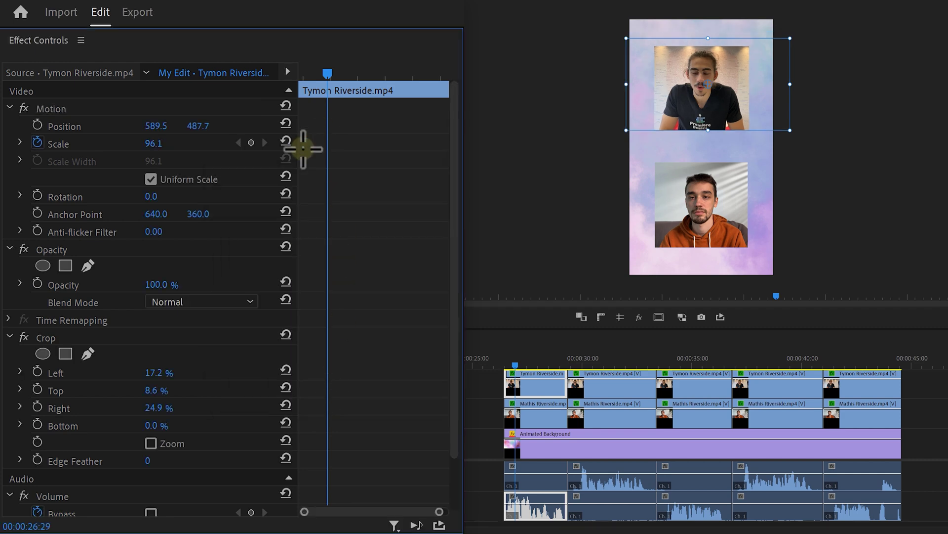
drag(327, 75, 449, 70)
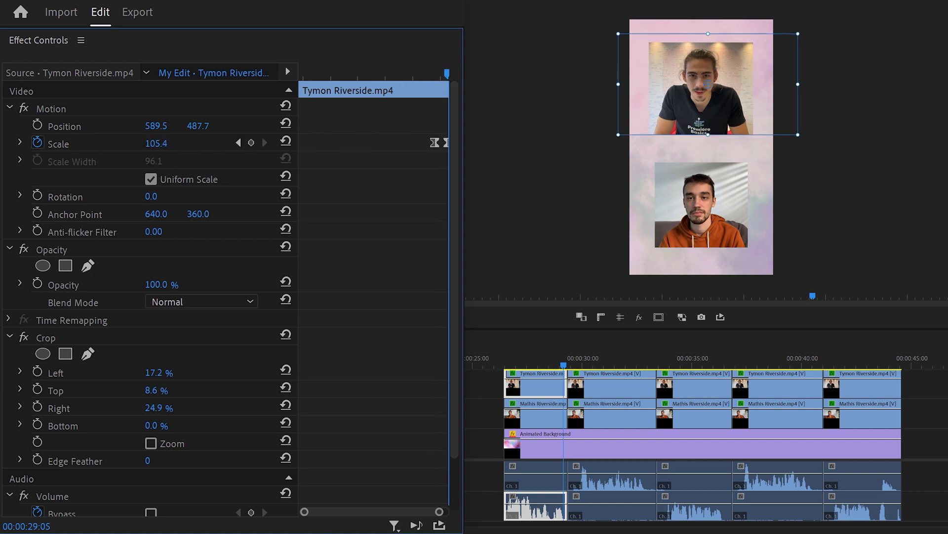
right_click(84, 109)
click(138, 129)
text(Person 1 -Out)
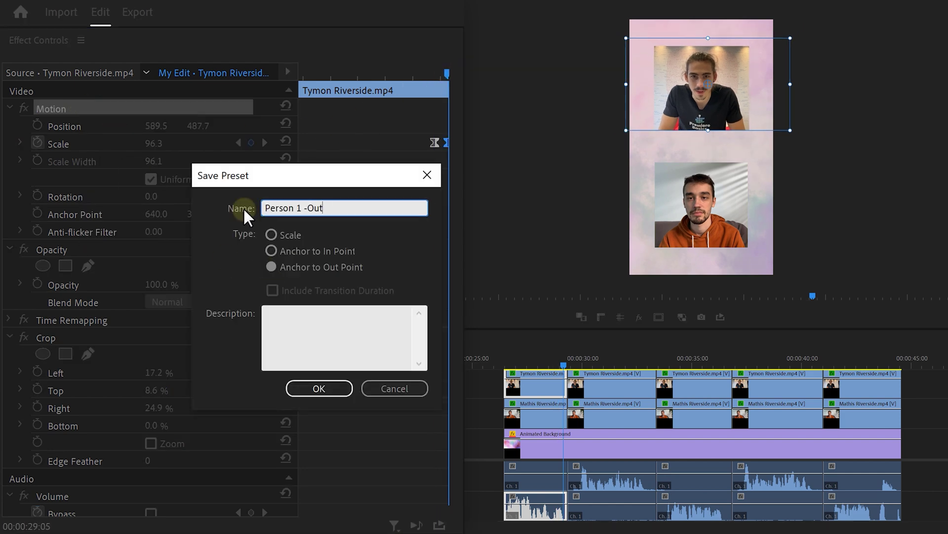
click(303, 389)
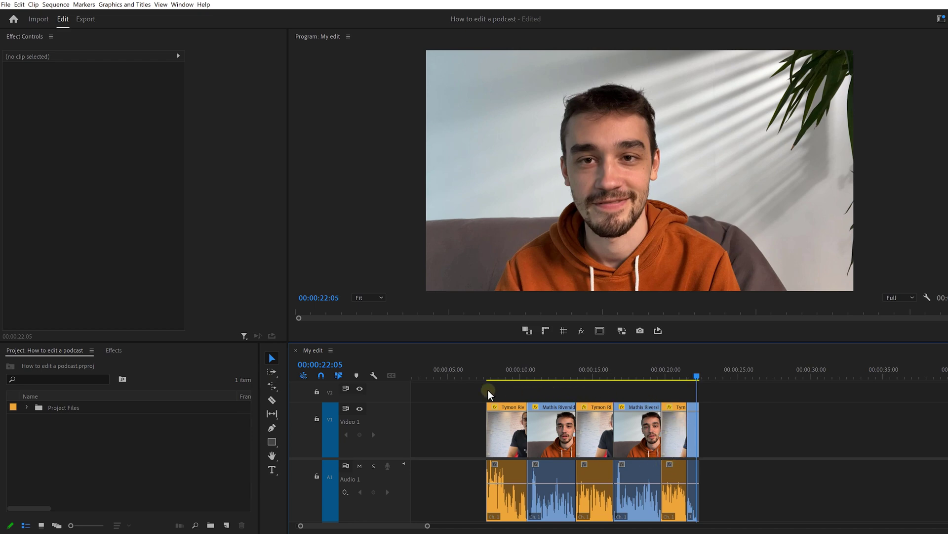
Open the Text panel's Captions view and set up a sequence transcription from the Mix audio.
click(183, 5)
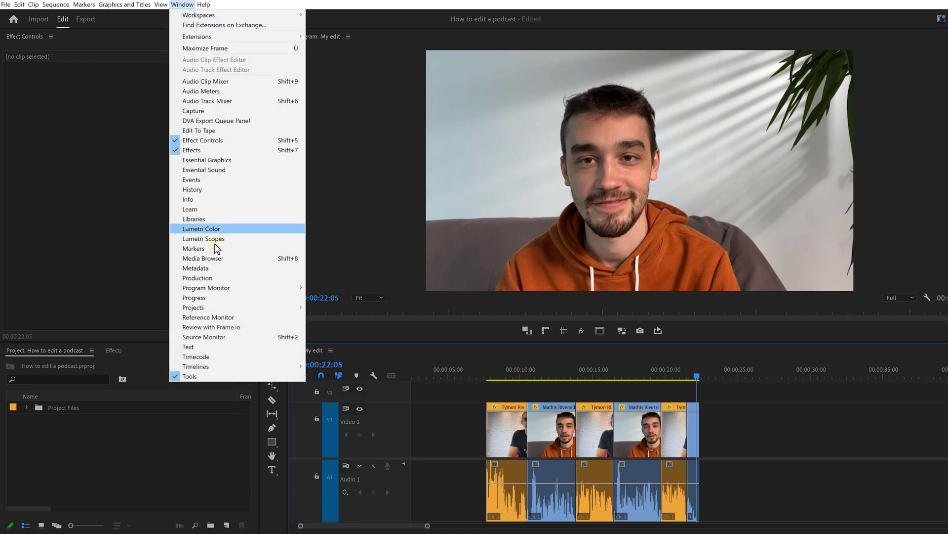
click(192, 344)
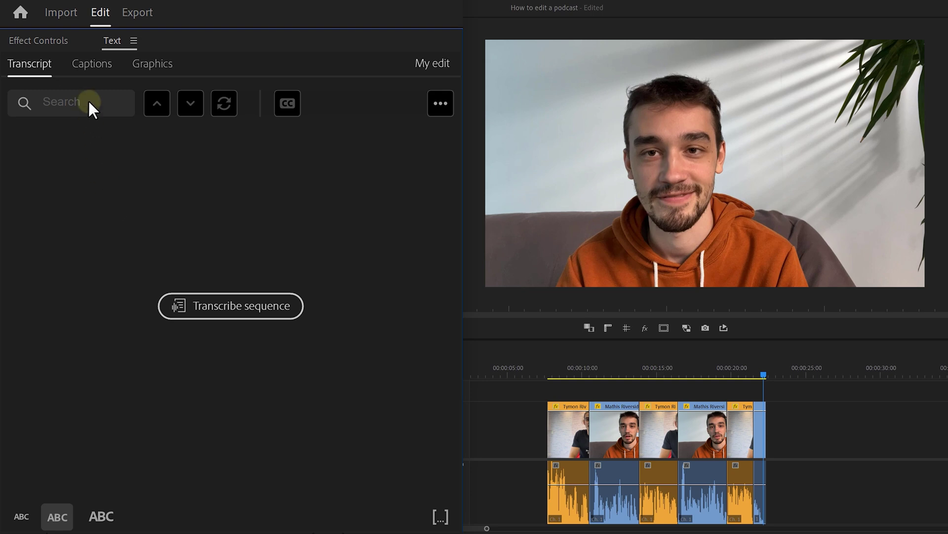
click(57, 50)
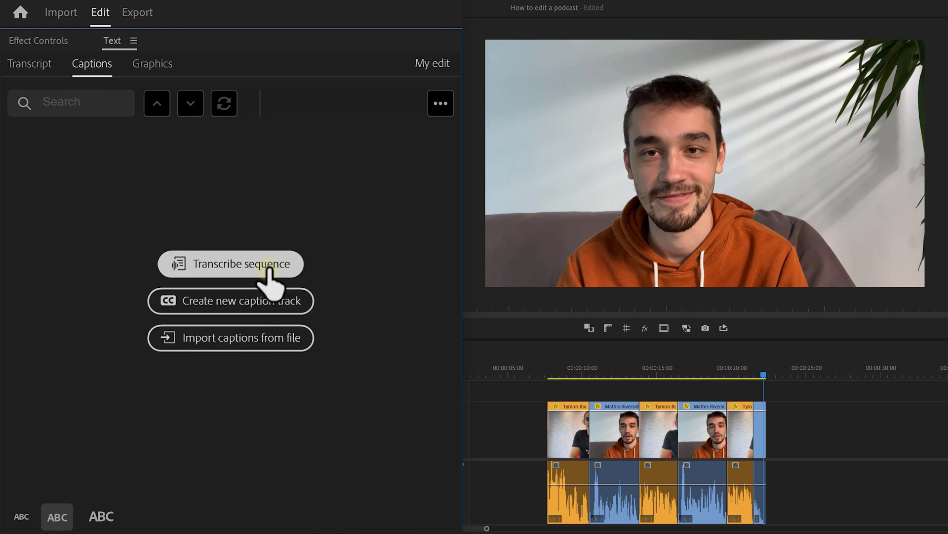
click(228, 262)
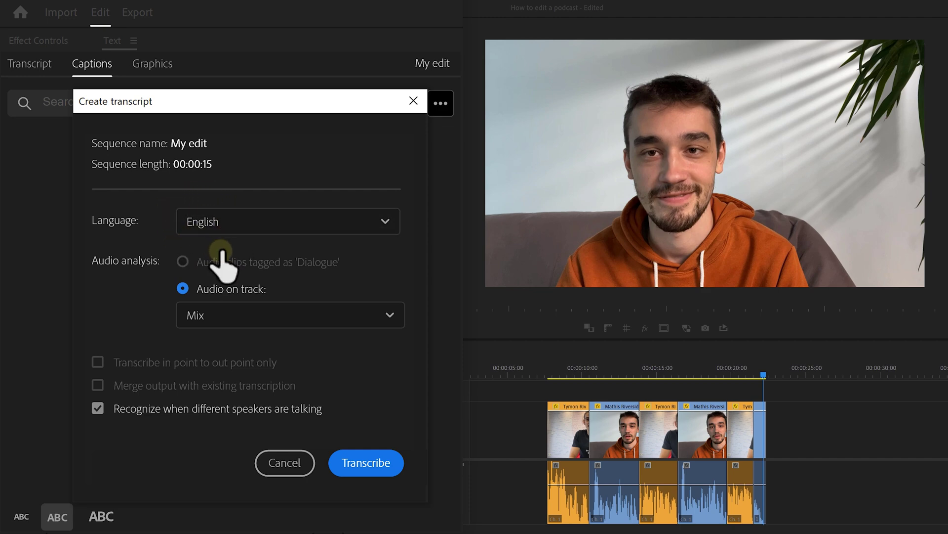
click(246, 315)
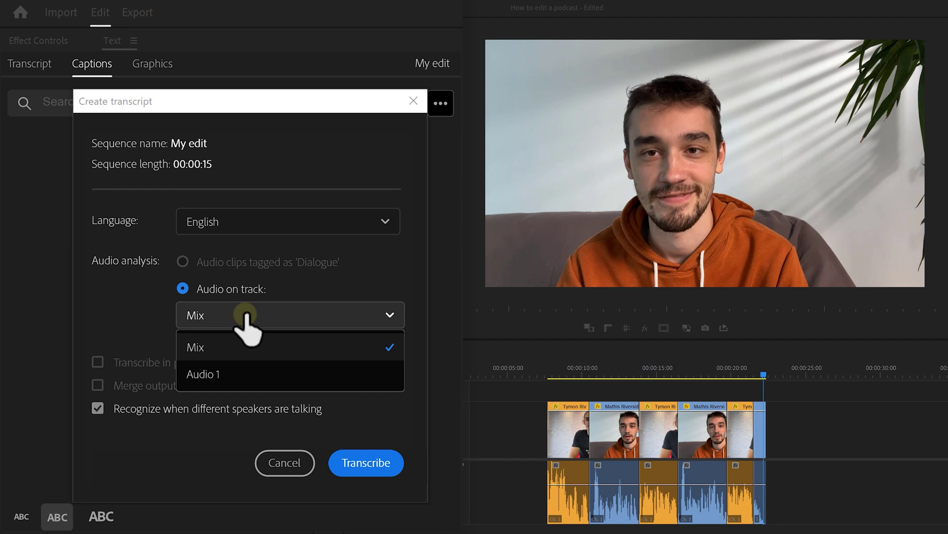
click(237, 316)
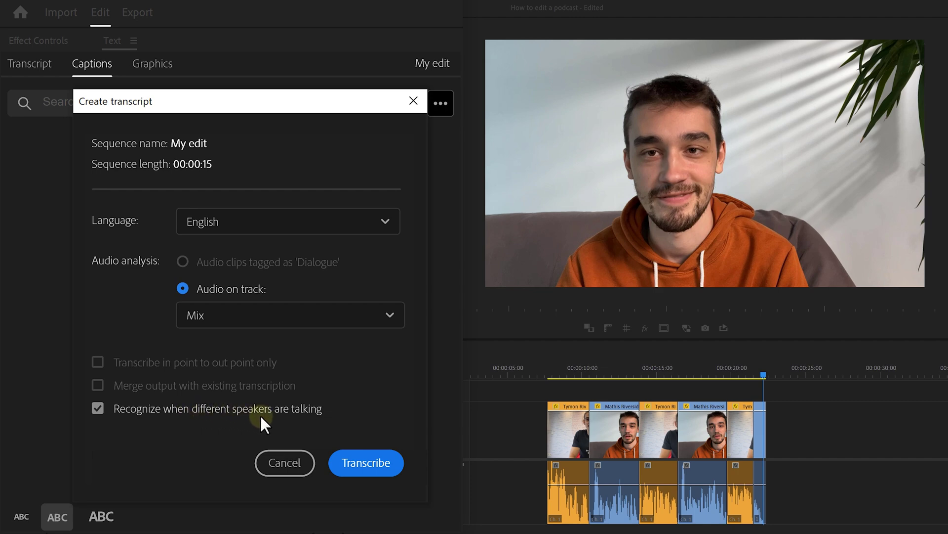
Transcribe the sequence, rename both speakers to the hosts' first names, and create captions from the transcript.
click(361, 460)
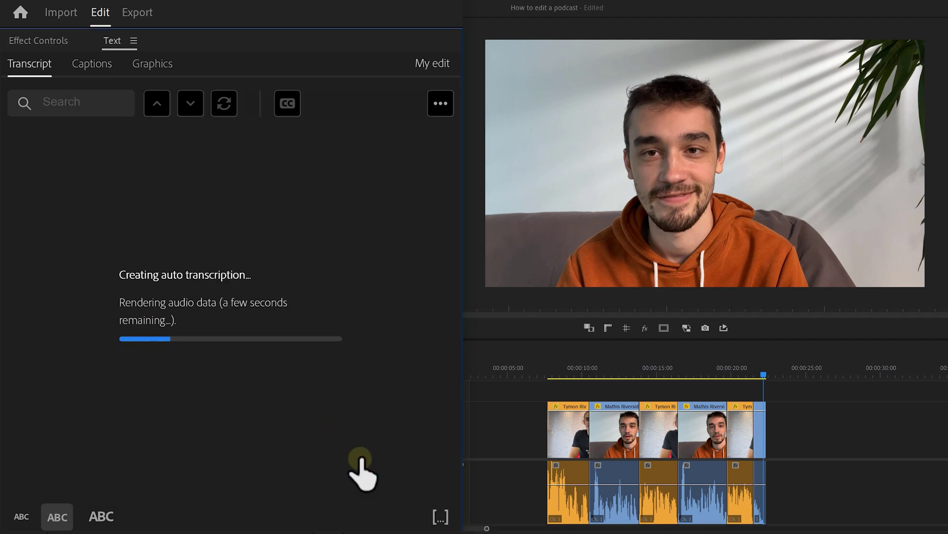
drag(449, 233, 449, 212)
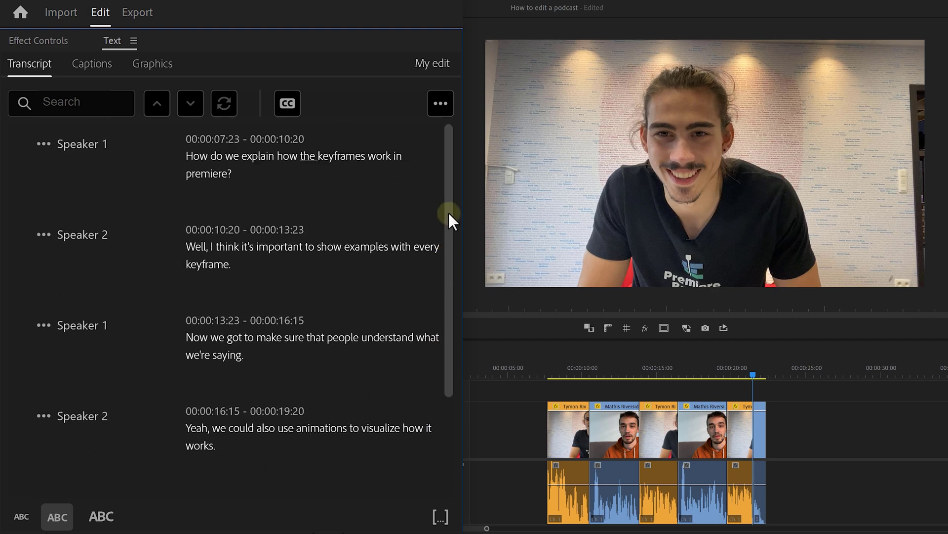
click(45, 145)
click(61, 237)
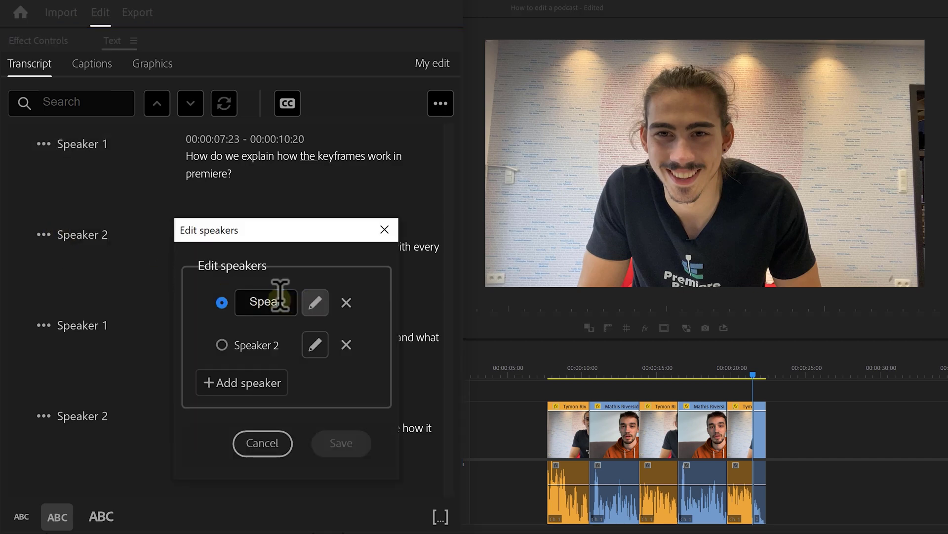
key(BackSpace)
key(BackSpace)
key(BackSpace)
key(BackSpace)
text(Tymon)
click(282, 344)
text(Mathis)
click(329, 435)
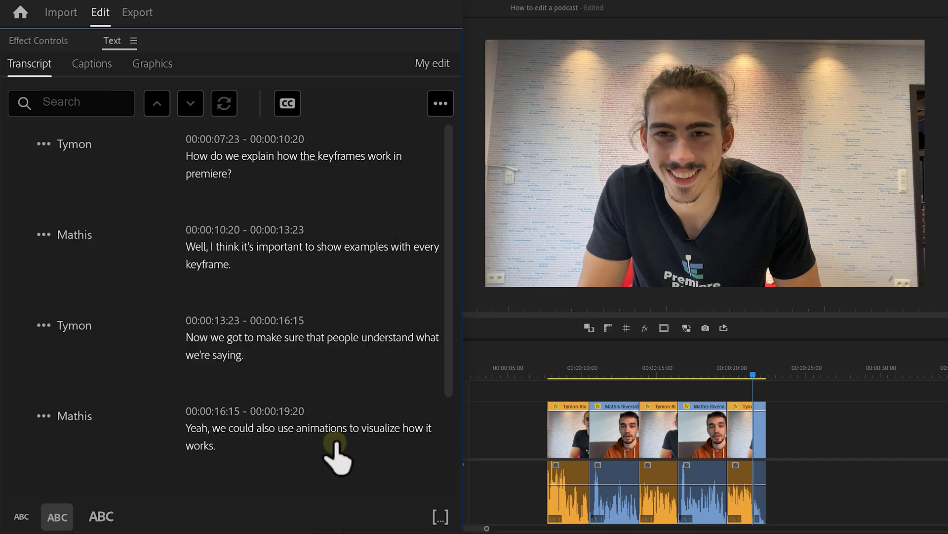
click(287, 104)
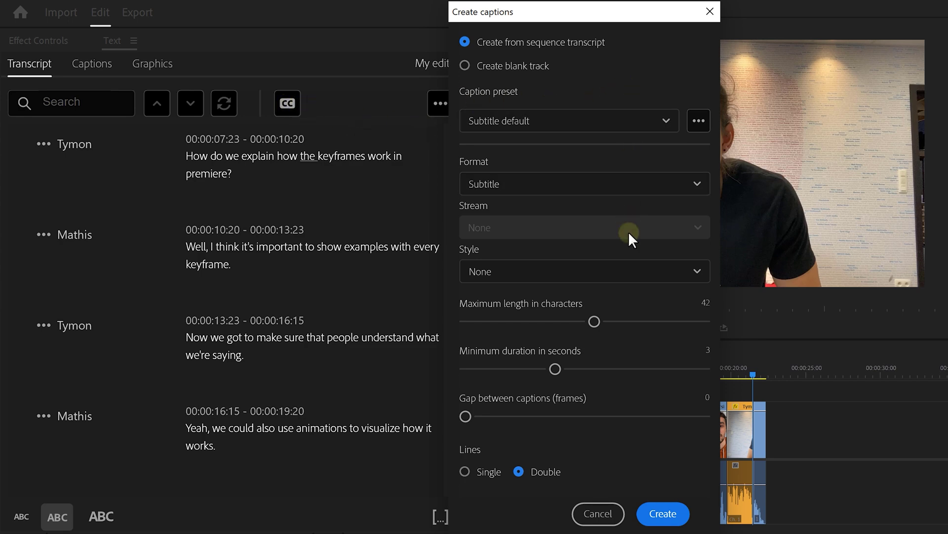
click(655, 514)
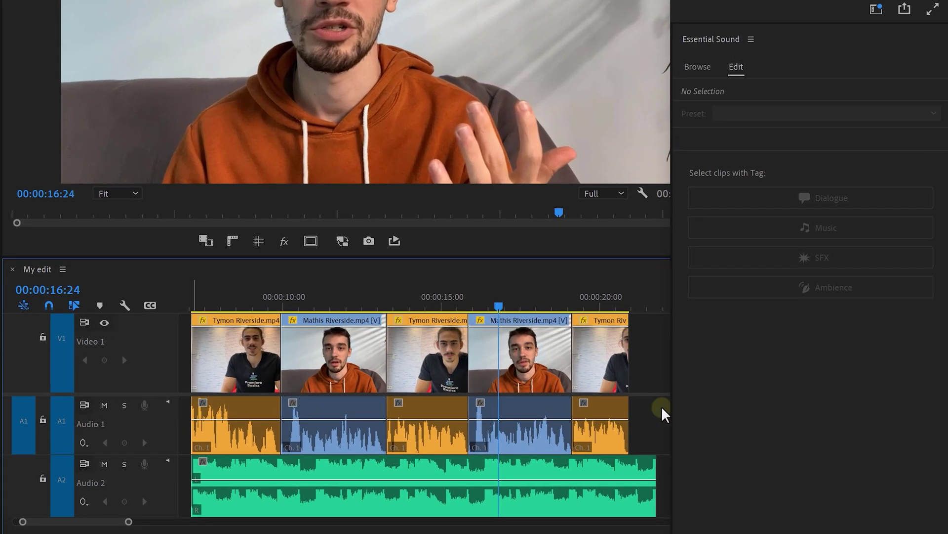
Tag the A1 speech clips as Dialogue and the A2 song as Music, then generate ducking keyframes.
drag(757, 450, 457, 468)
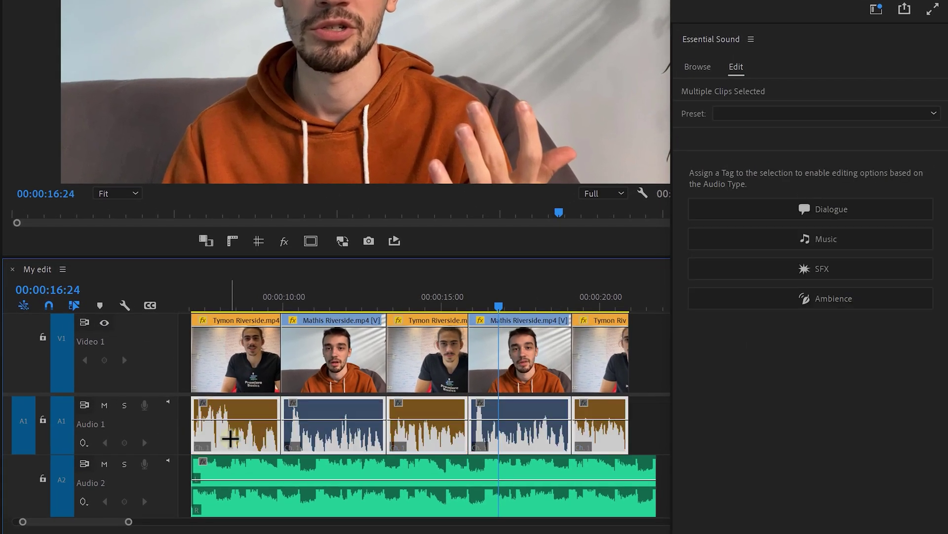
click(779, 210)
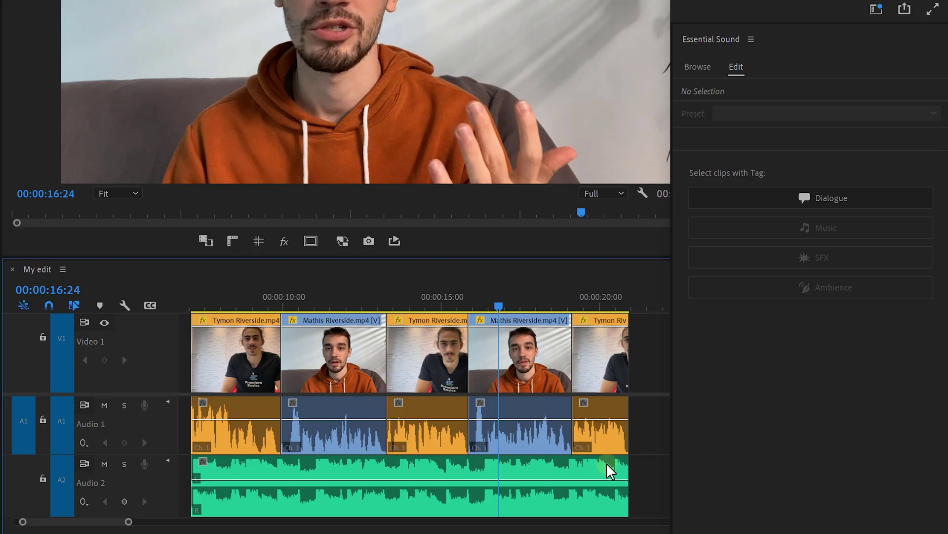
click(611, 472)
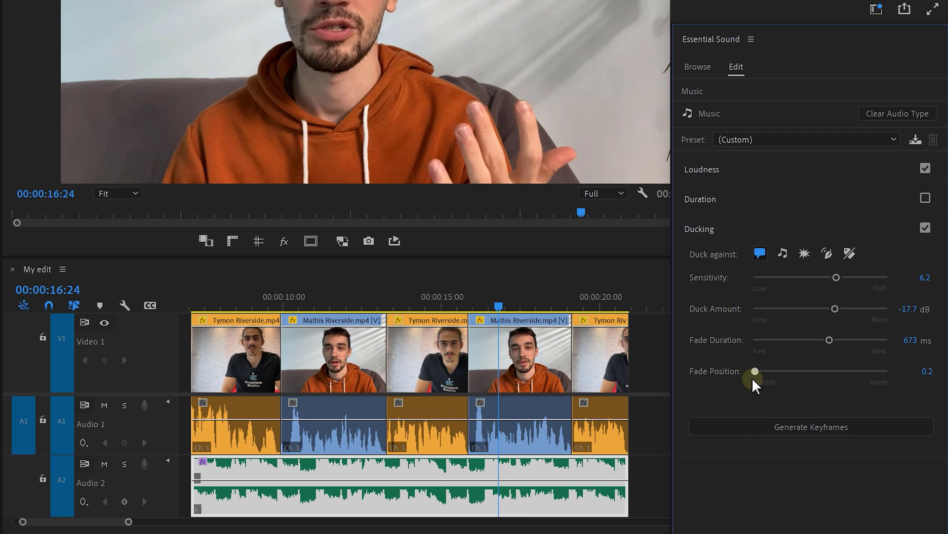
click(800, 428)
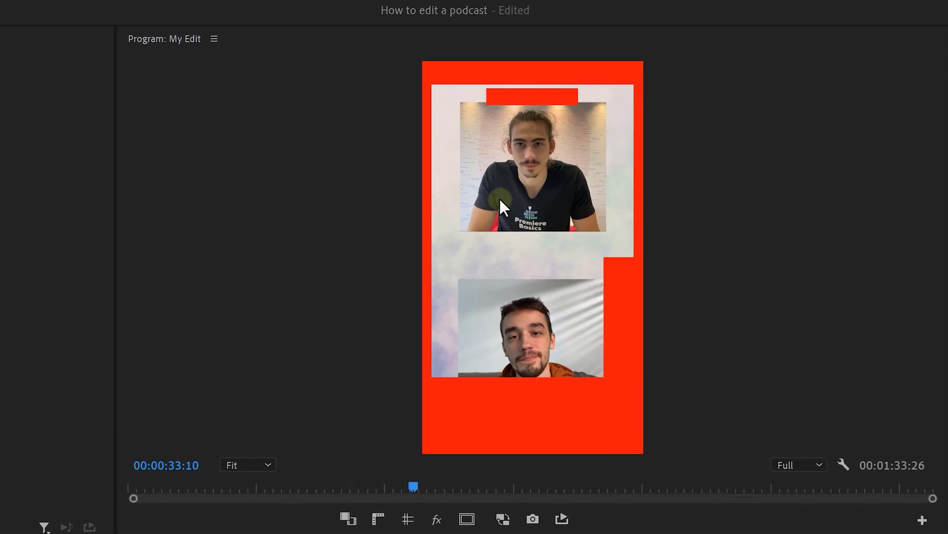
Type a HELLO title inside the TikTok safe area and disable the safe-zone.png overlay clip.
key(t)
click(497, 254)
text(HELLO)
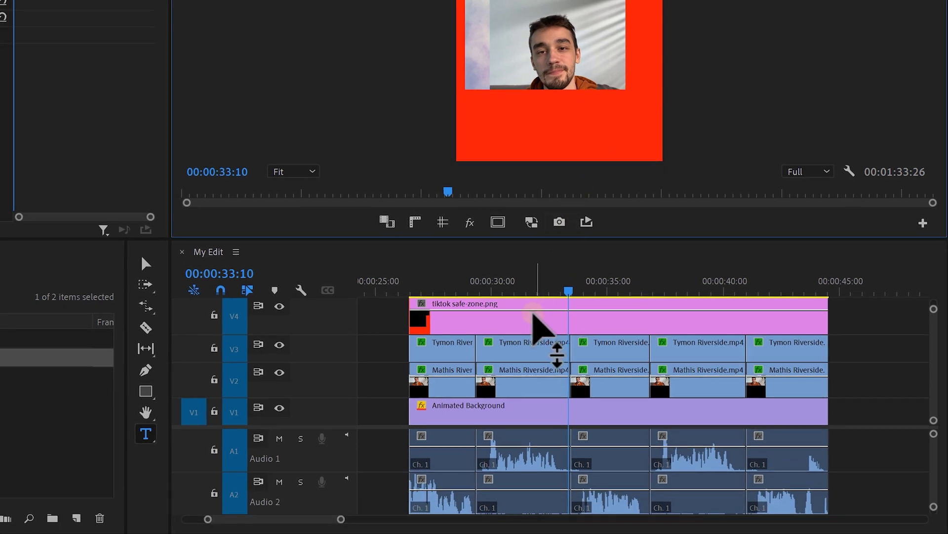
click(519, 324)
key(shift+e)
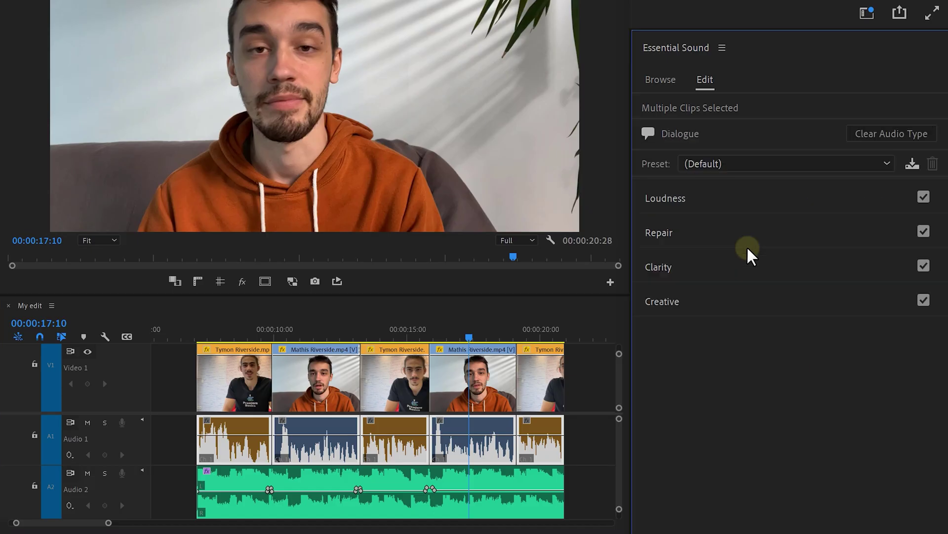
Turn on the dialogue clips' Clarity EQ and apply the Podcast Voice preset.
click(694, 265)
scroll(694, 239, down, 5)
click(655, 248)
click(726, 274)
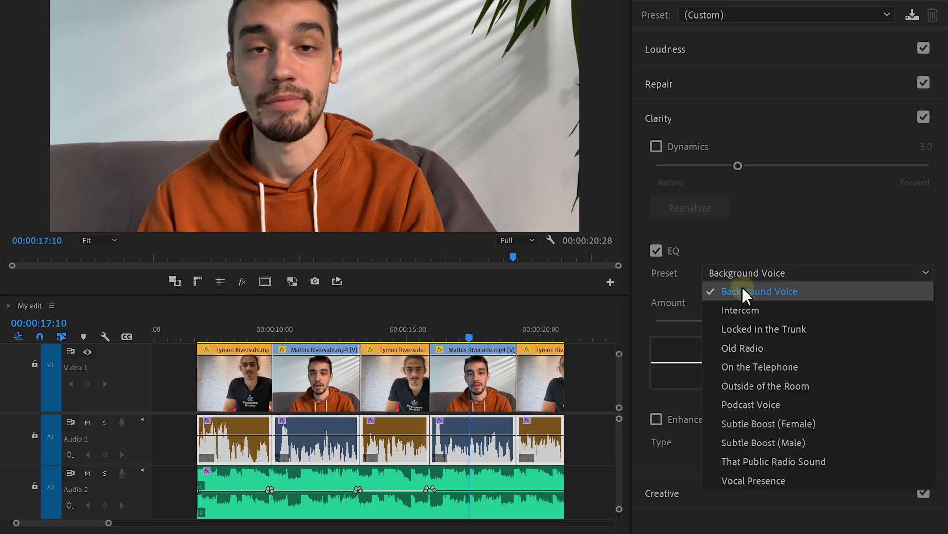
click(747, 407)
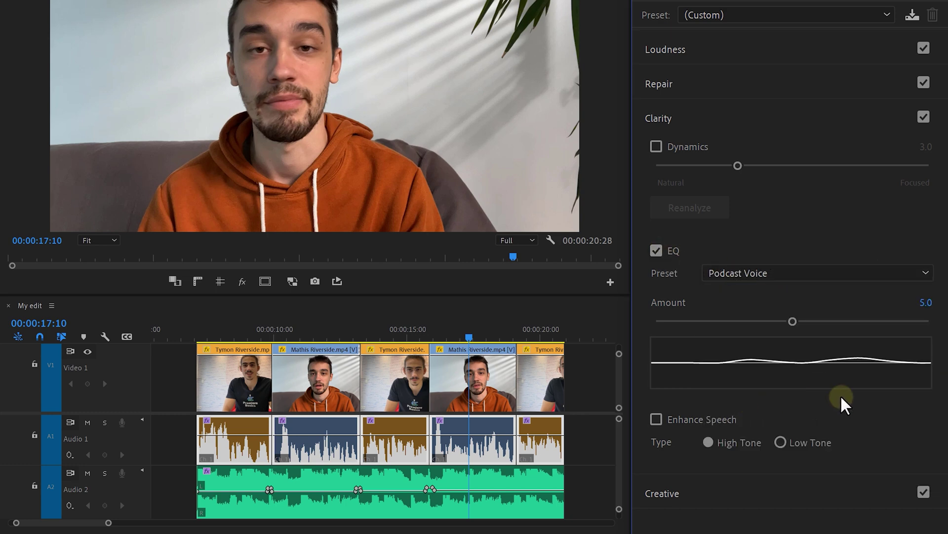